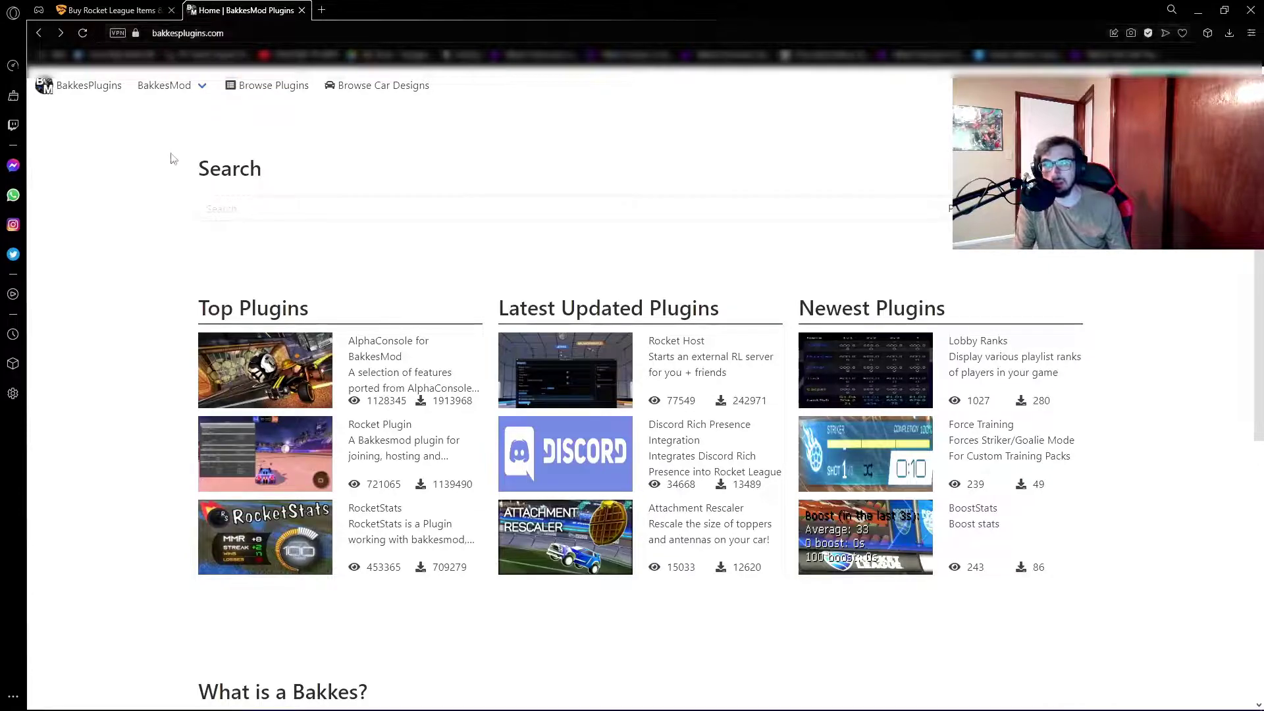
Step: Search the BakkesPlugins site for "controller overlay" and open the Controller Overlay plugin's page
{"action": "left_click", "coordinate": [174, 86]}
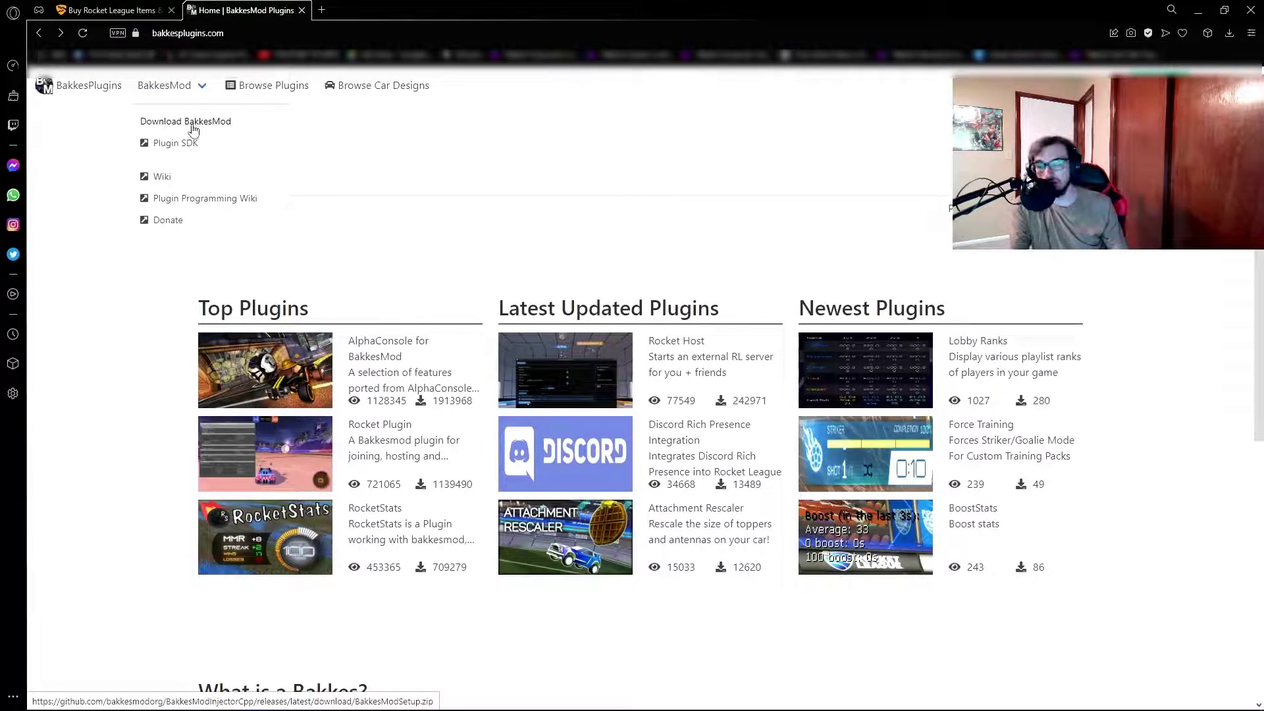
{"action": "left_click", "coordinate": [401, 209]}
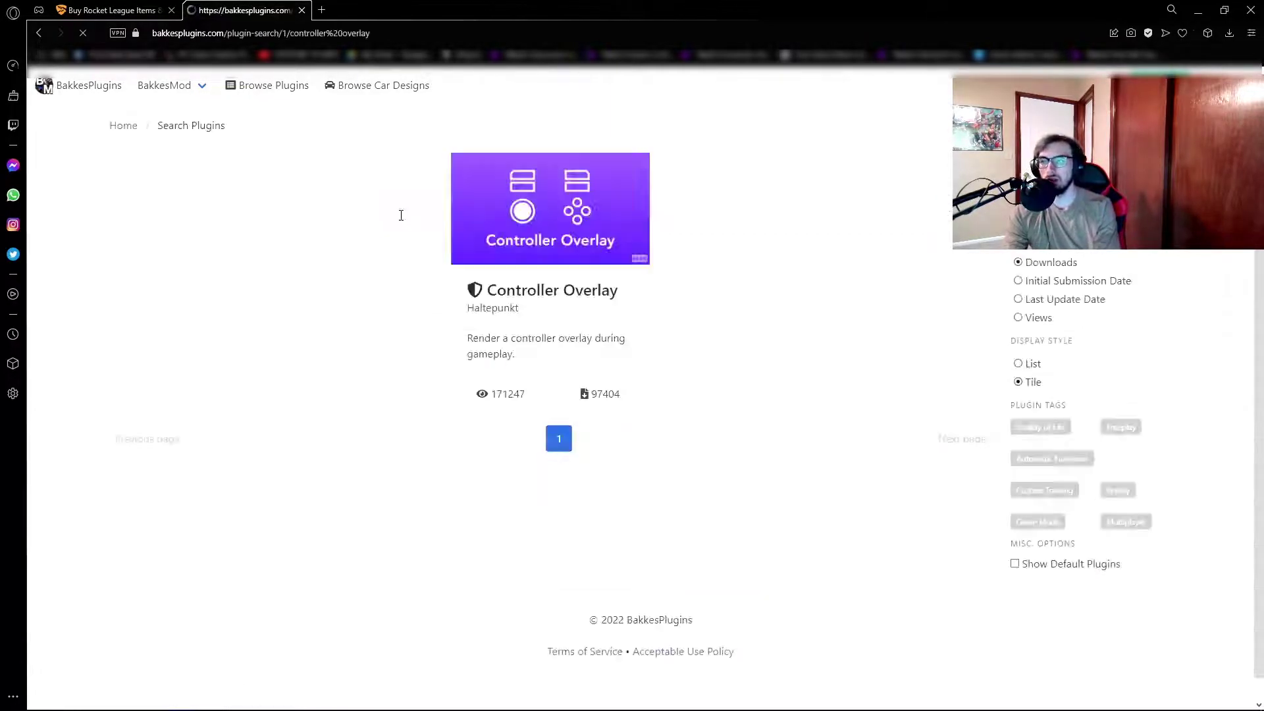
{"action": "left_click", "coordinate": [483, 235]}
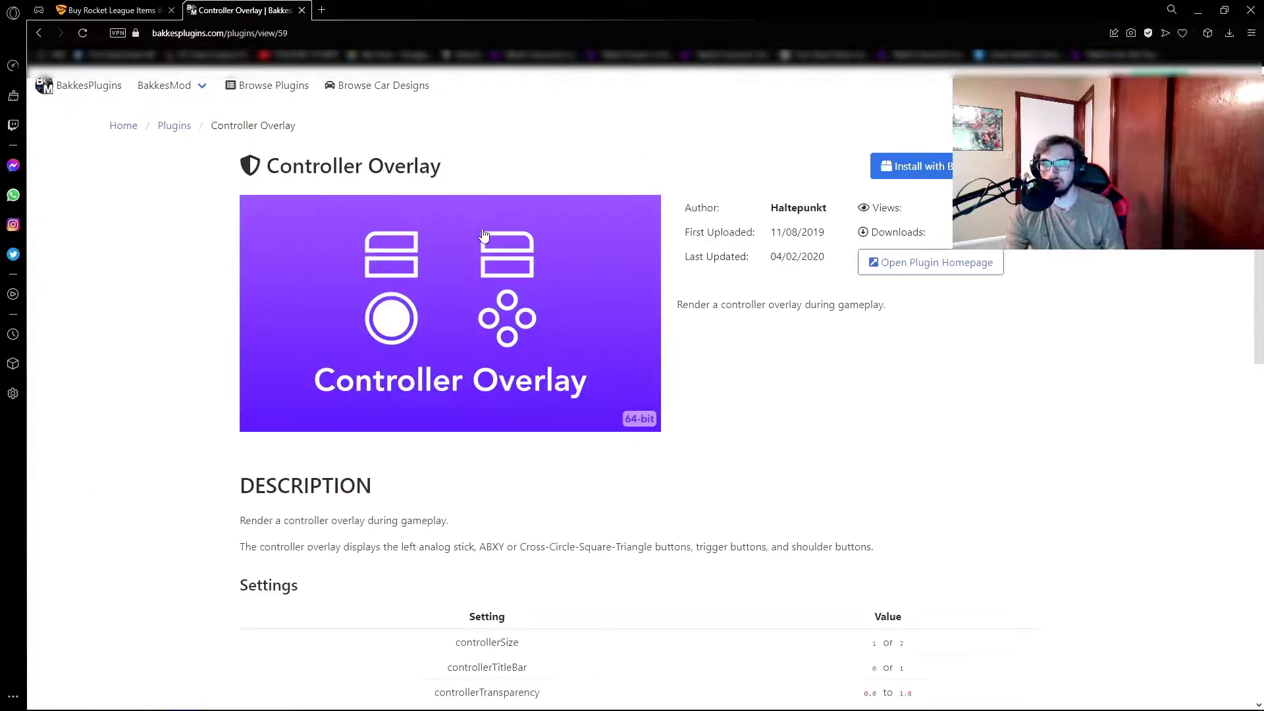
Step: Install the Controller Overlay plugin with BakkesMod, allowing plugininstaller to open, and close the installer window
{"action": "left_click", "coordinate": [948, 171]}
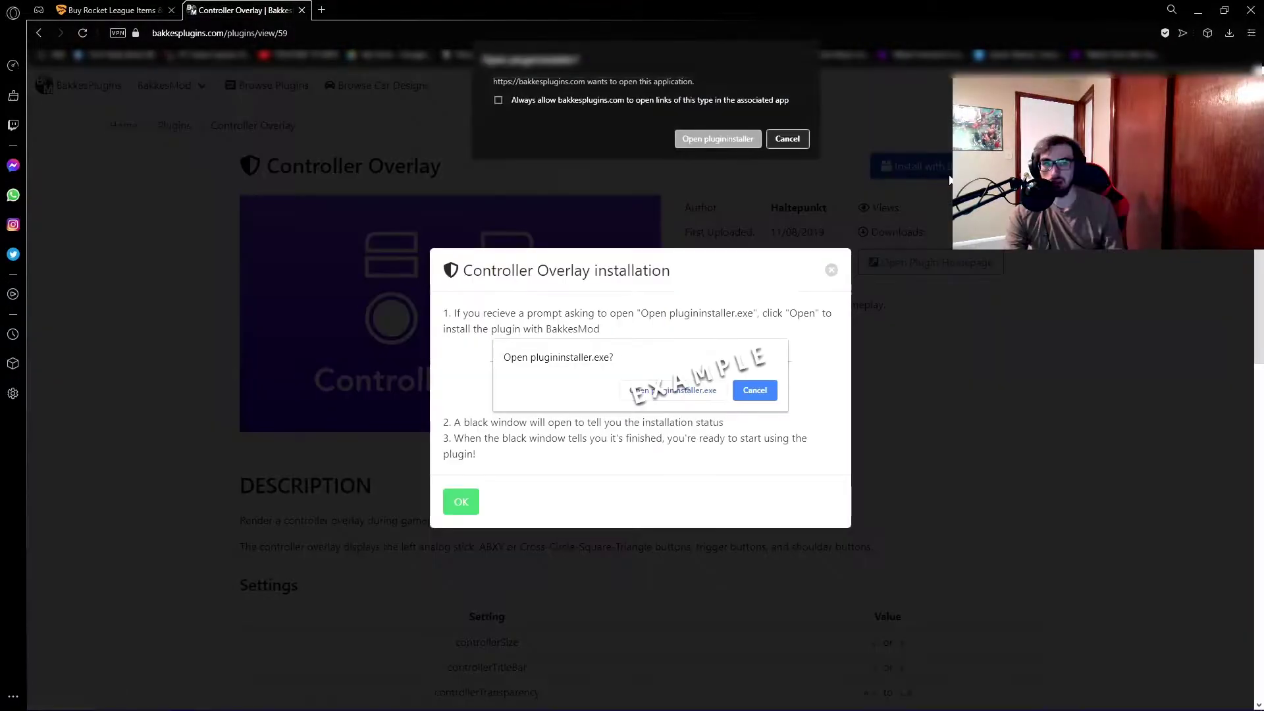
{"action": "left_click", "coordinate": [749, 140]}
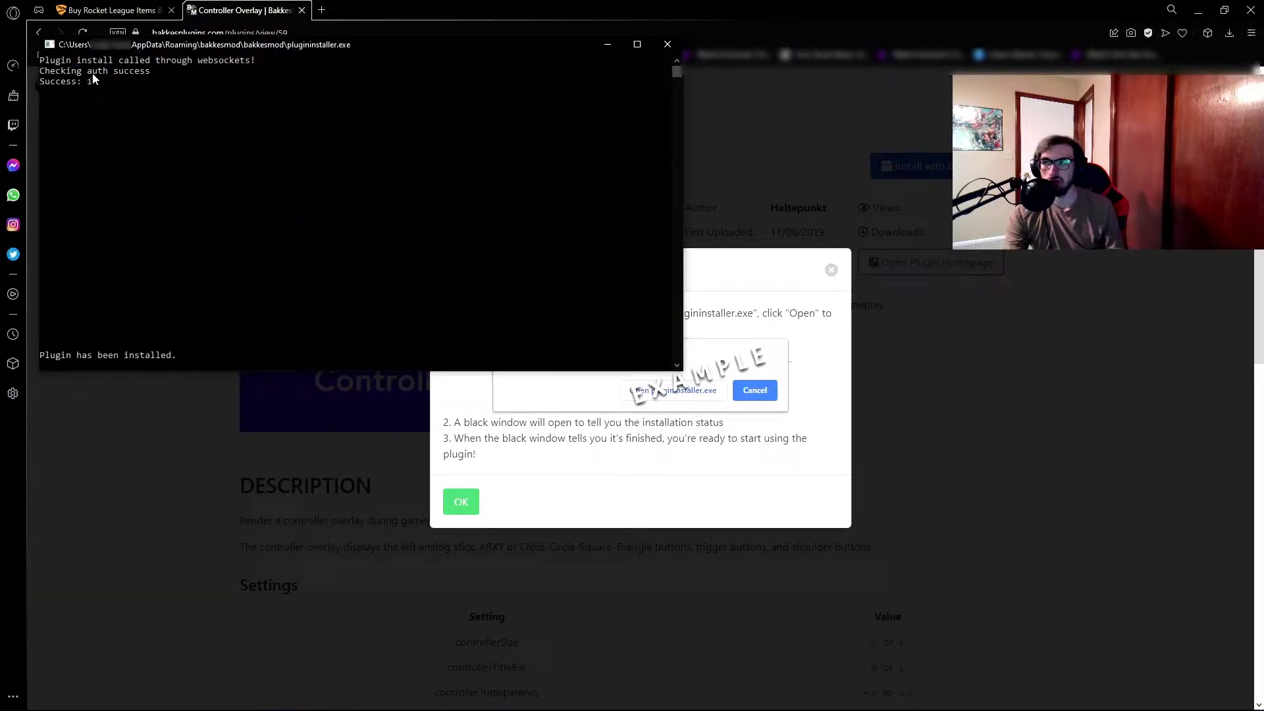
{"action": "left_click", "coordinate": [667, 45]}
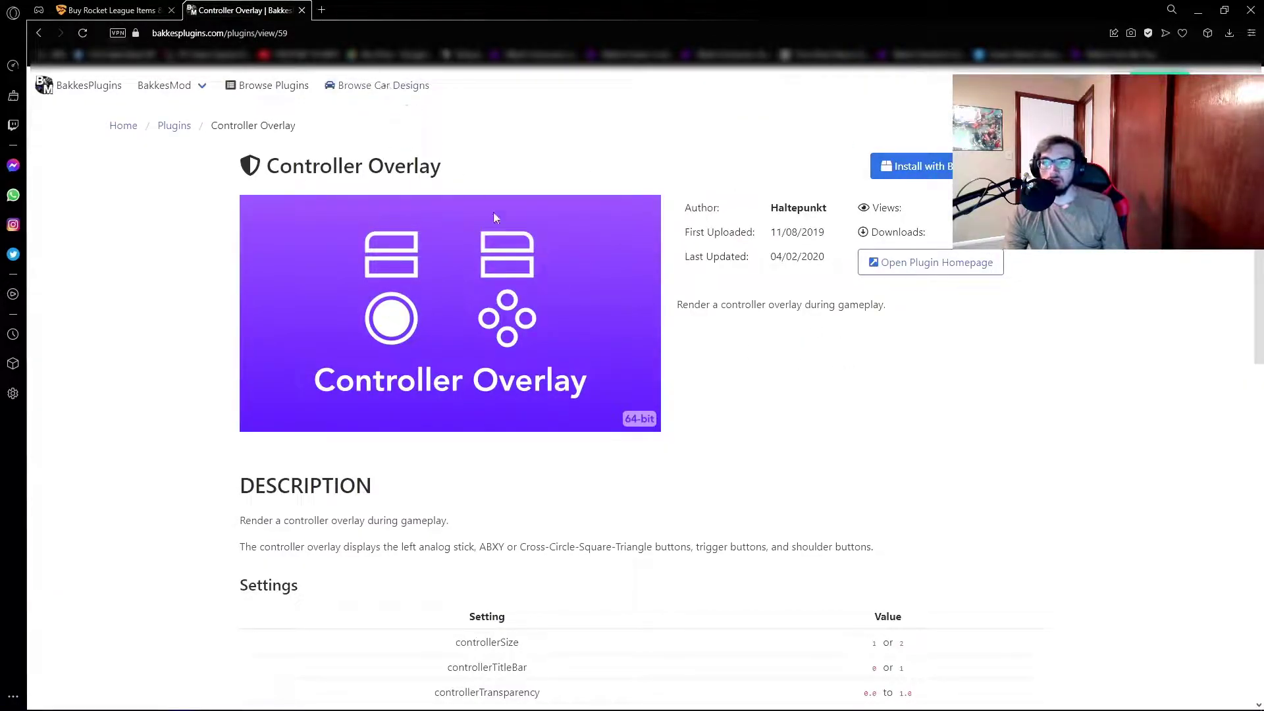
Step: Examine the plugin's settings table and the console commands for the overlay's size, title bar, transparency and controller type
{"action": "scroll", "coordinate": [649, 329], "scroll_direction": "down", "scroll_amount": 7}
{"action": "left_click_drag", "start_coordinate": [498, 185], "coordinate": [954, 310]}
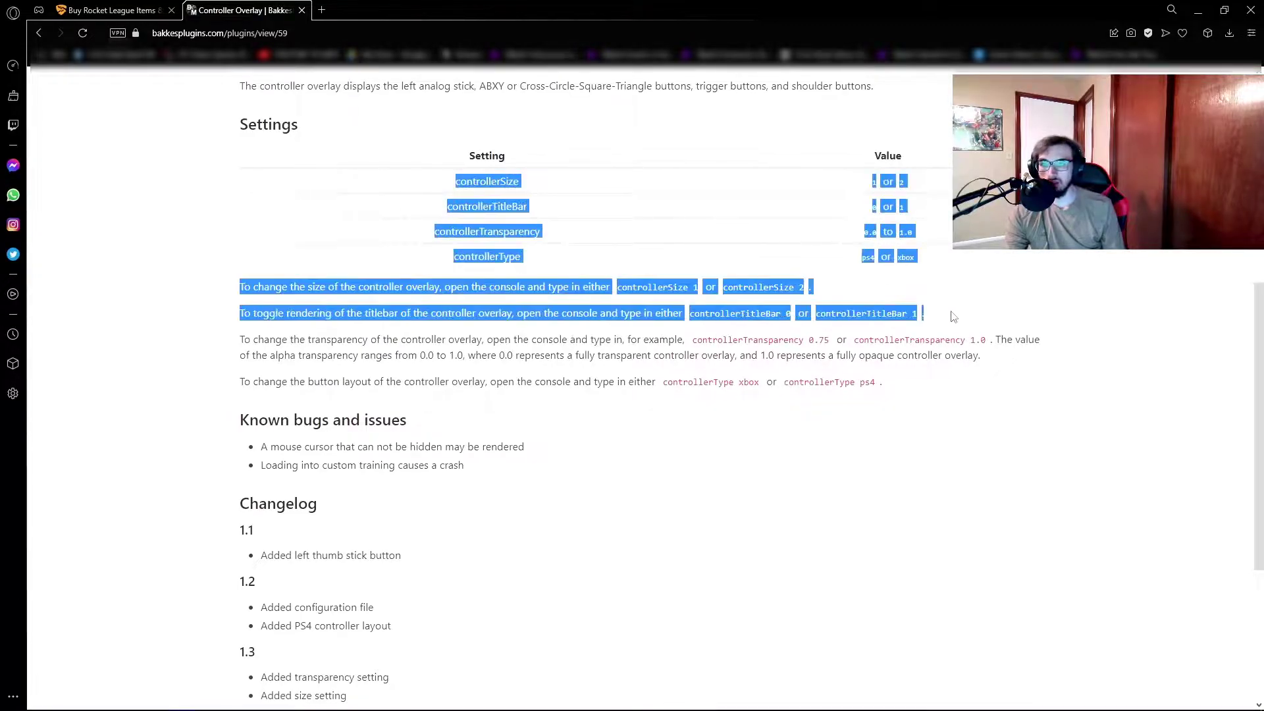
{"action": "left_click", "coordinate": [429, 408]}
{"action": "scroll", "coordinate": [429, 408], "scroll_direction": "up", "scroll_amount": 2}
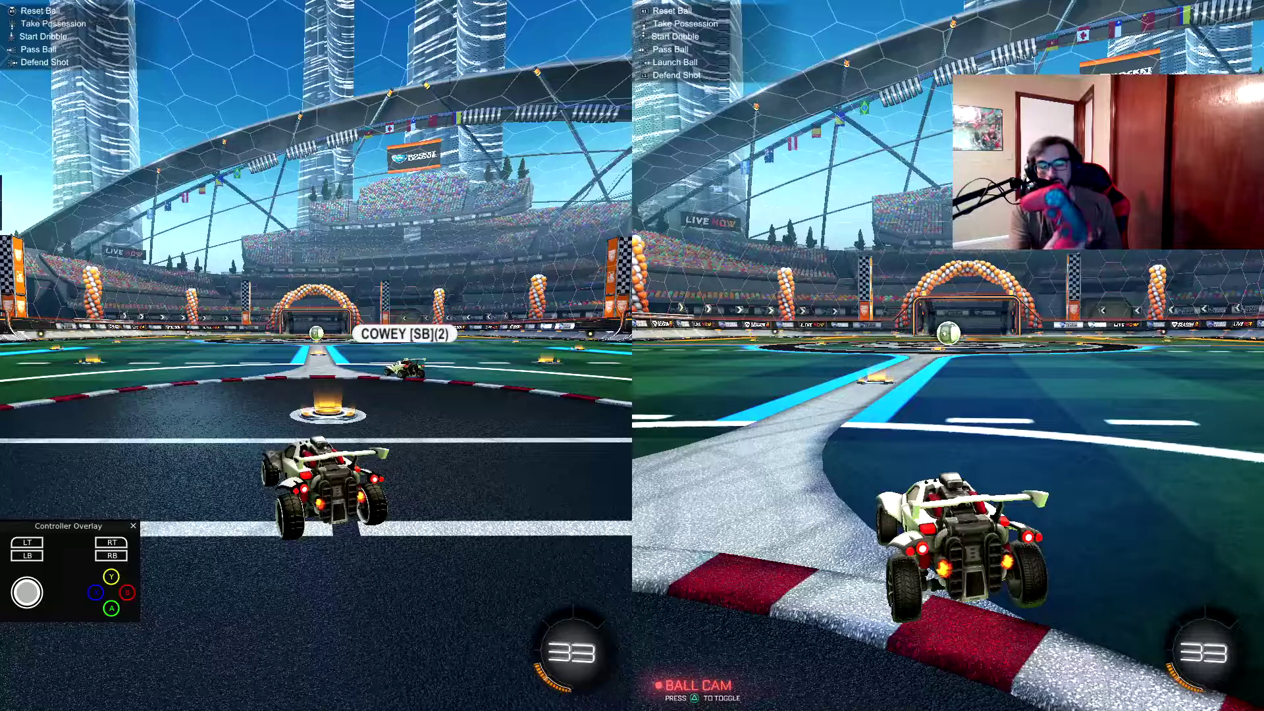
Step: In Rocket League, exit the split-screen session to the main menu and remove the second player
{"action": "key", "text": "Escape"}
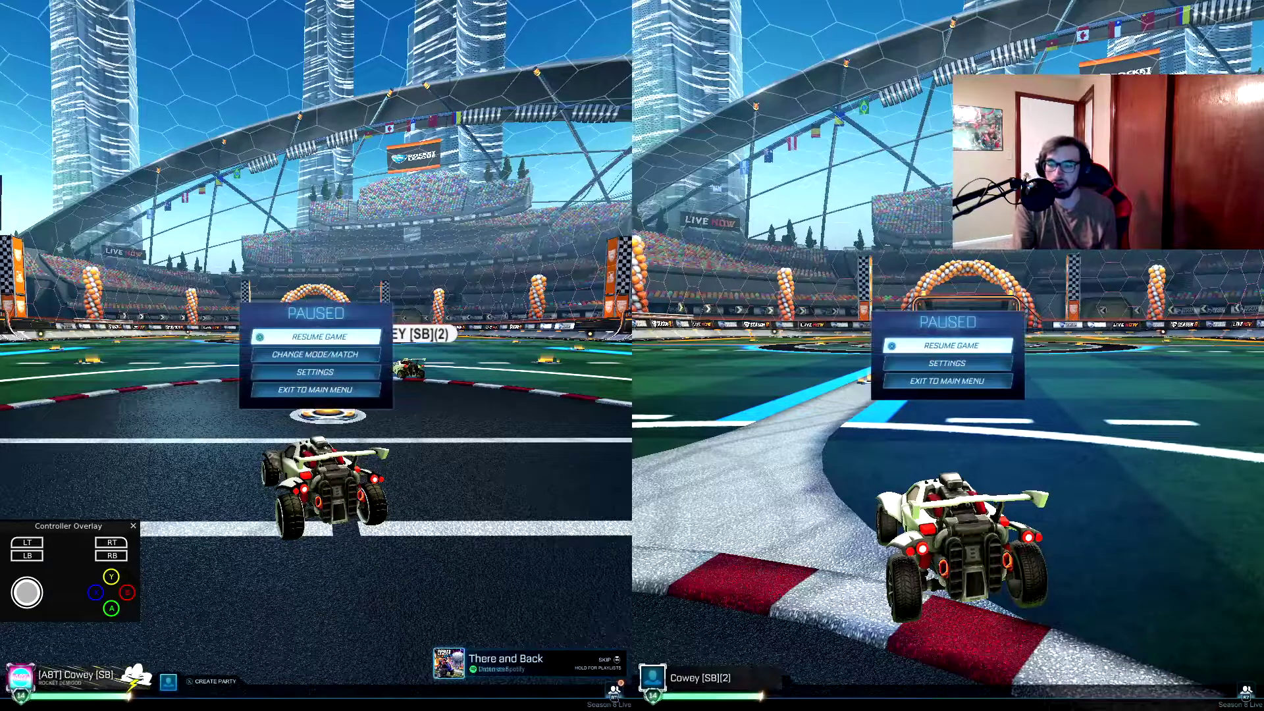
{"action": "key", "text": "Down"}
{"action": "key", "text": "Down"}
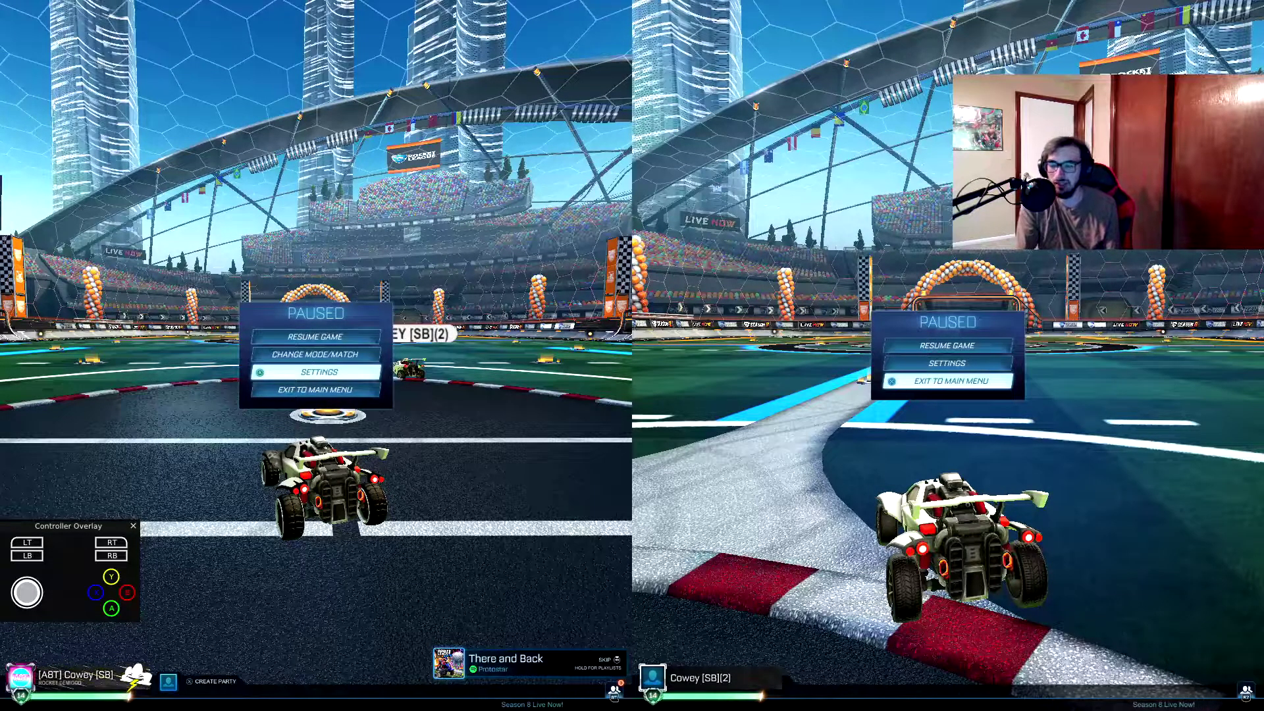
{"action": "key", "text": "Return"}
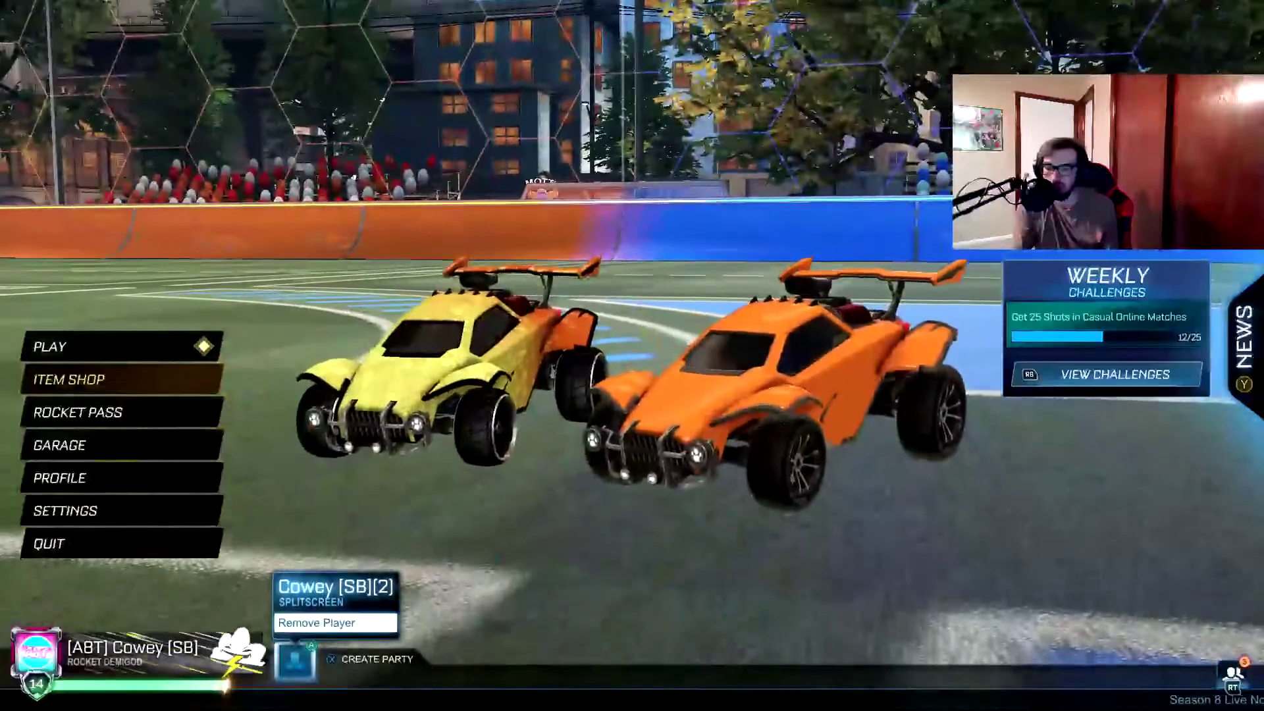
{"action": "key", "text": "Return"}
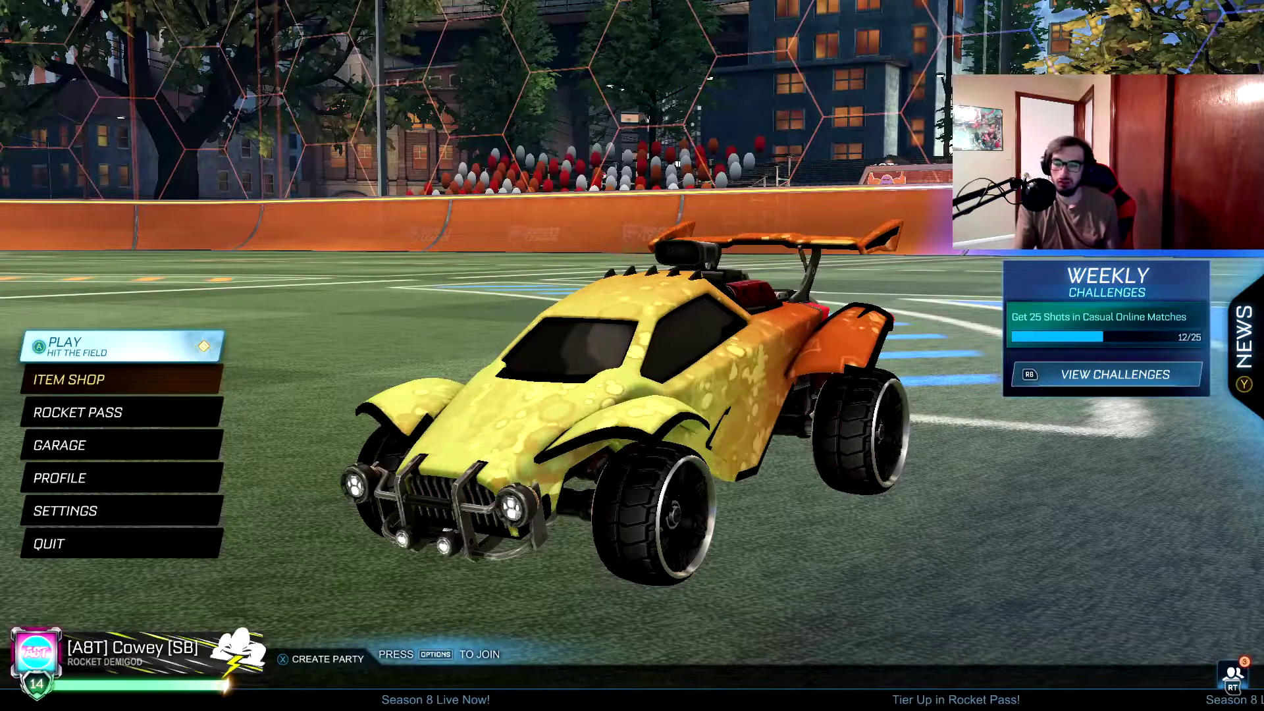
Step: Choose the Quit option on the game's main menu
{"action": "key", "text": "Down"}
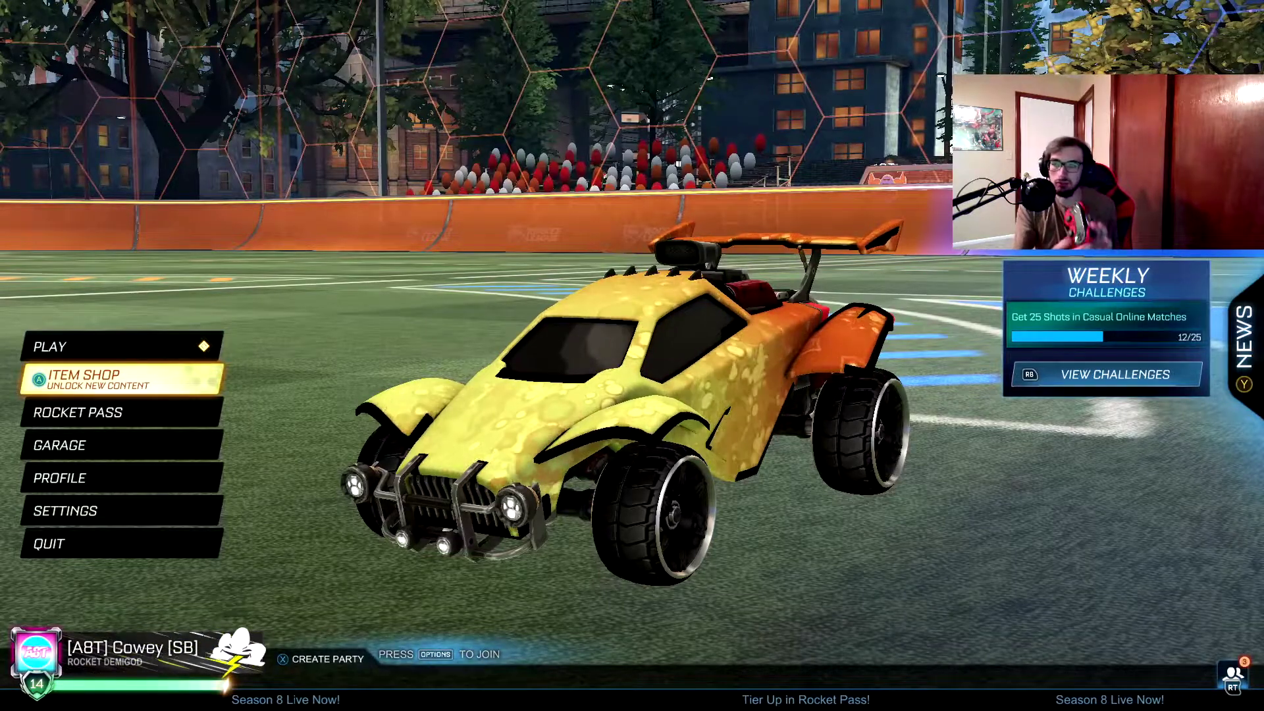
{"action": "key", "text": "Down"}
{"action": "key", "text": "Down"}
{"action": "key", "text": "Down"}
{"action": "key", "text": "Down"}
{"action": "key", "text": "Down"}
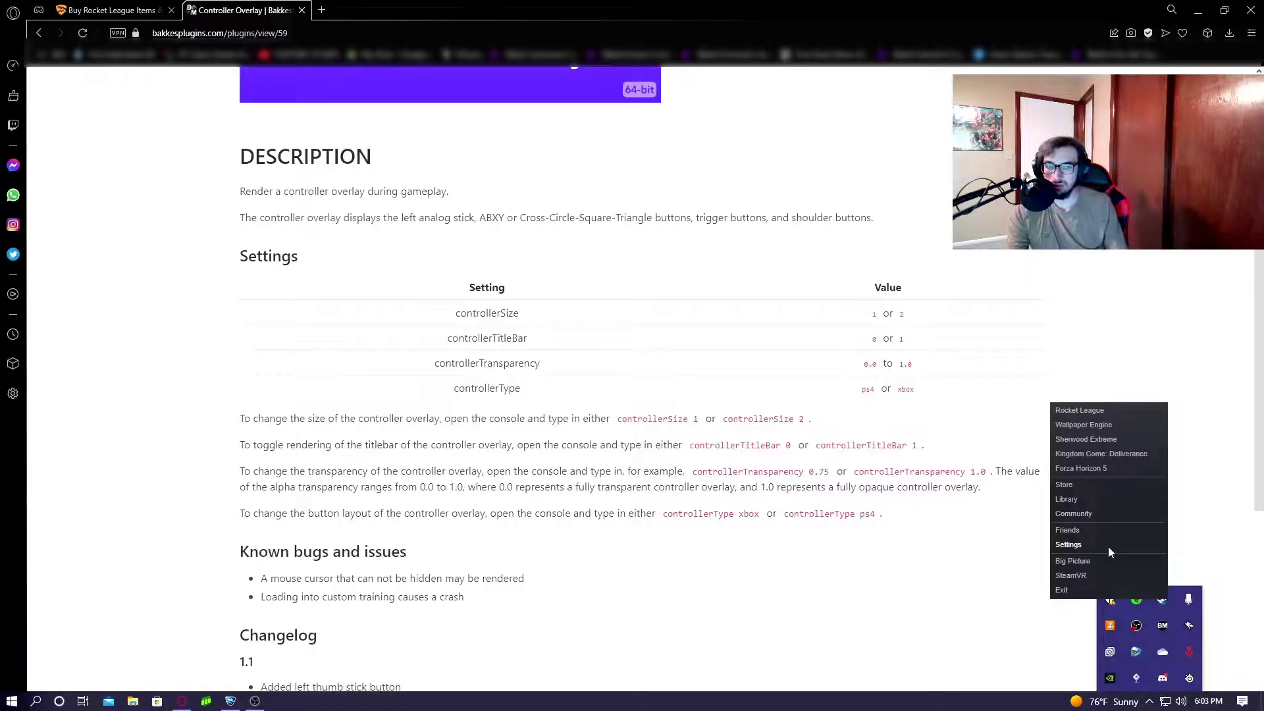
Step: Open the general controller settings from Steam's Settings
{"action": "left_click", "coordinate": [1108, 546]}
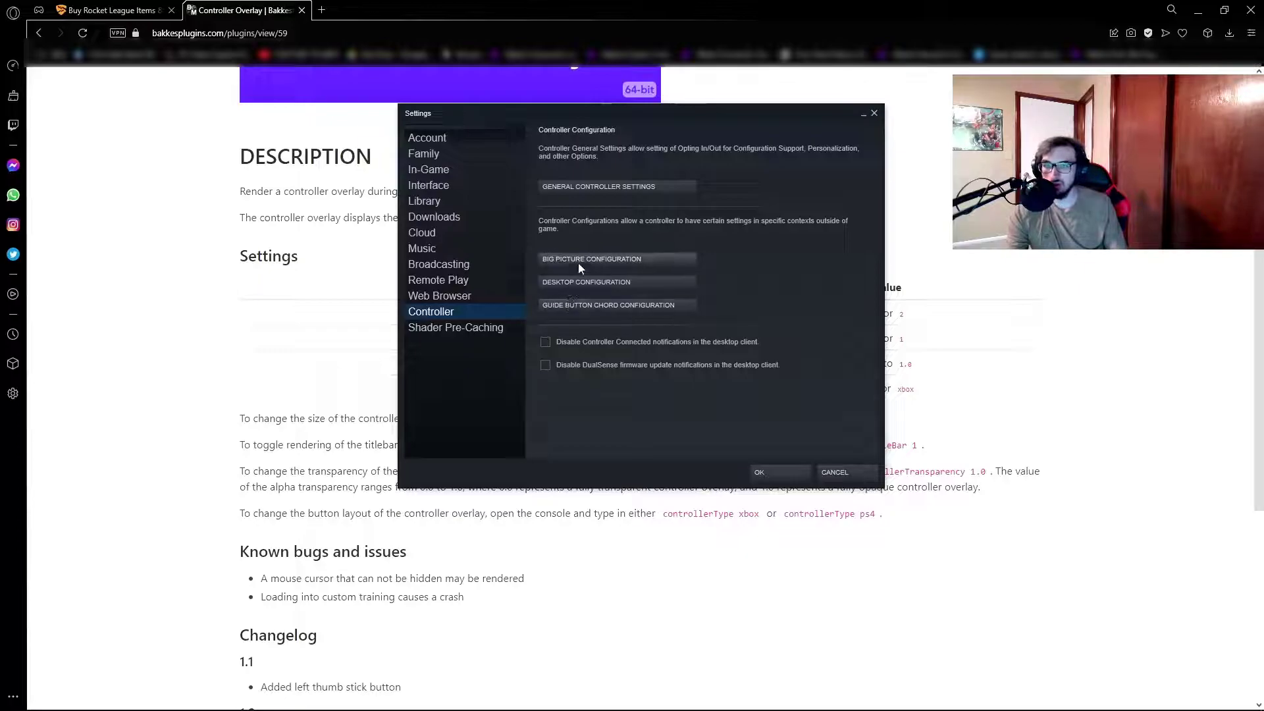
{"action": "left_click", "coordinate": [582, 188]}
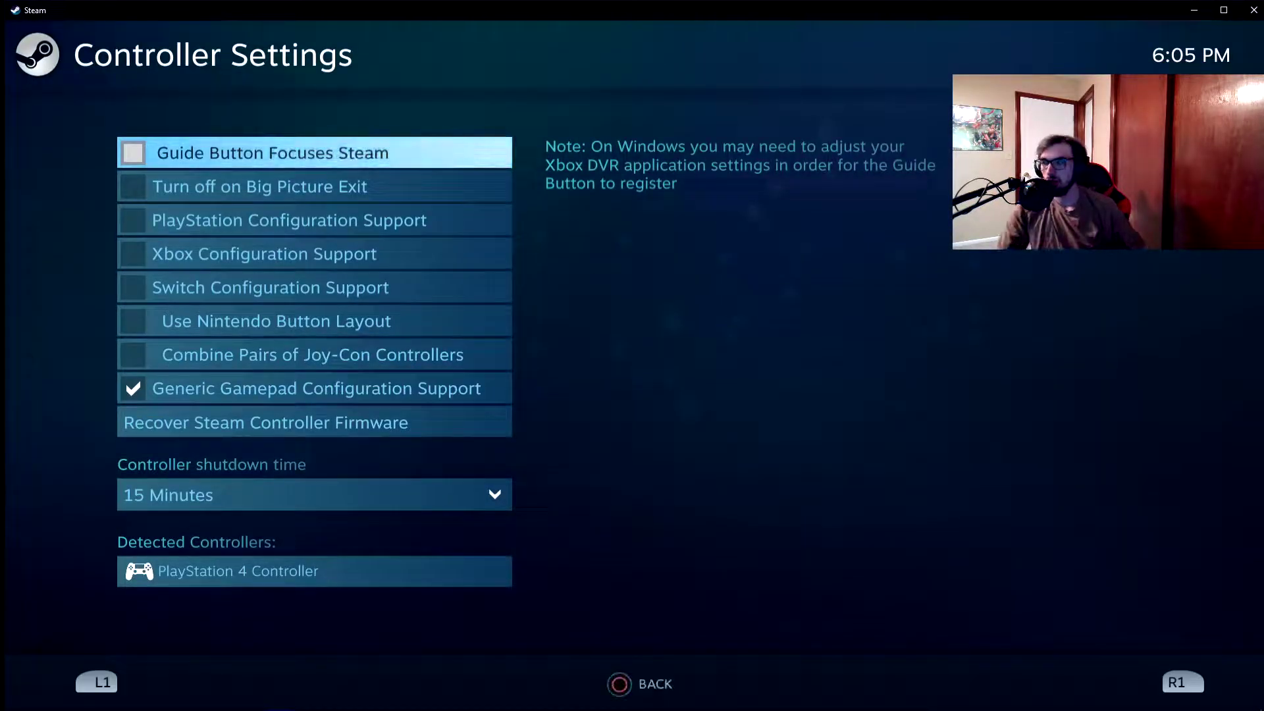
Step: Examine the PlayStation, Xbox, Switch and Generic Gamepad configuration support options and their descriptions
{"action": "key", "text": "Down"}
{"action": "key", "text": "Down"}
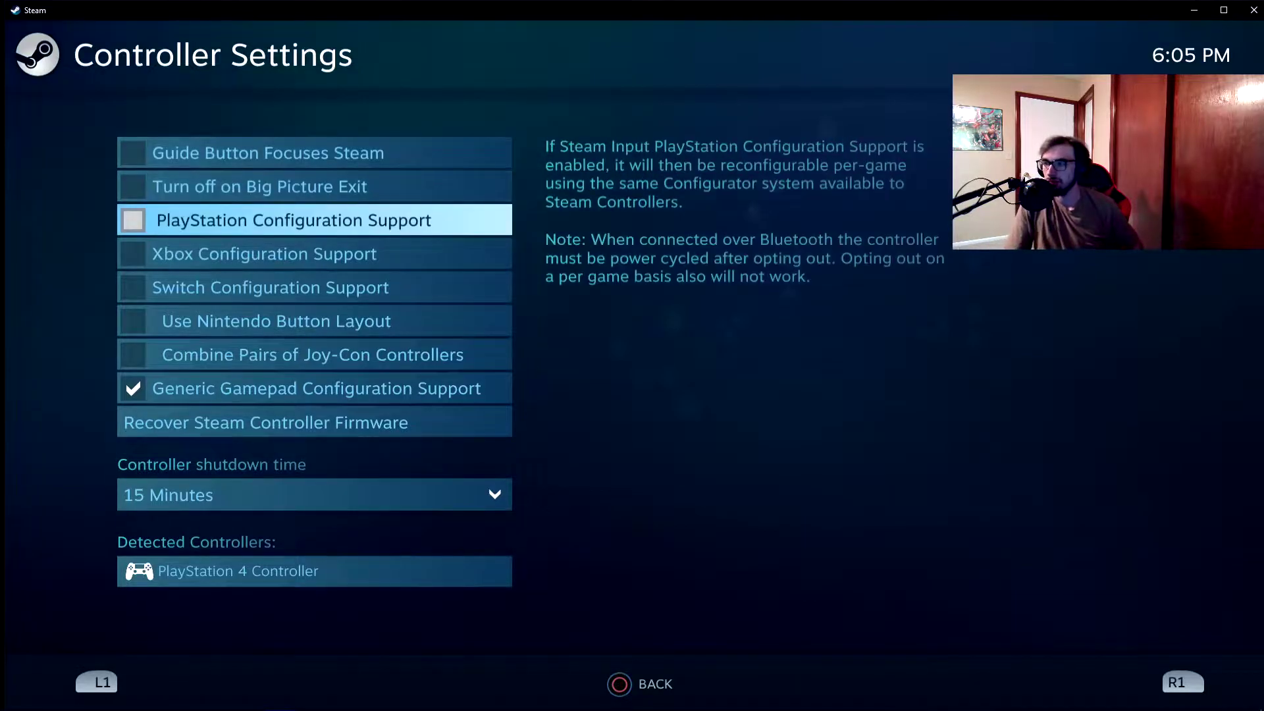
{"action": "key", "text": "Down"}
{"action": "key", "text": "Down"}
{"action": "key", "text": "Up"}
{"action": "key", "text": "Up"}
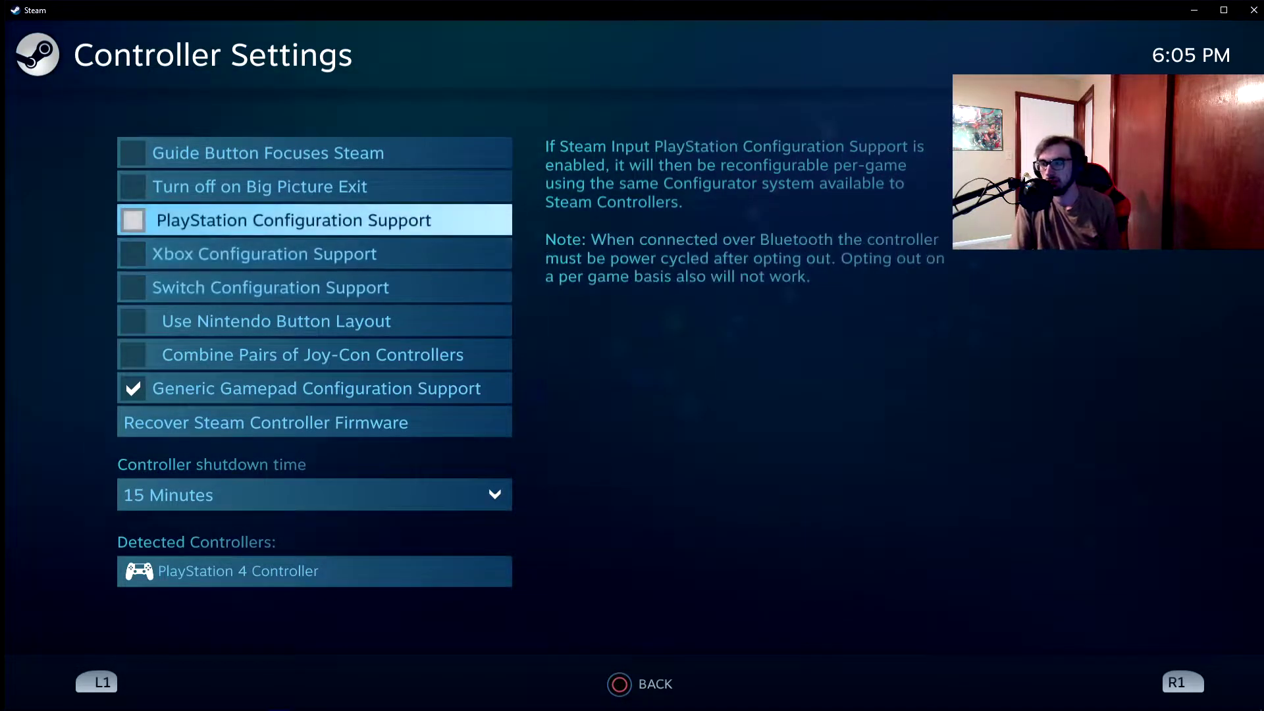
{"action": "key", "text": "Down"}
{"action": "key", "text": "Down"}
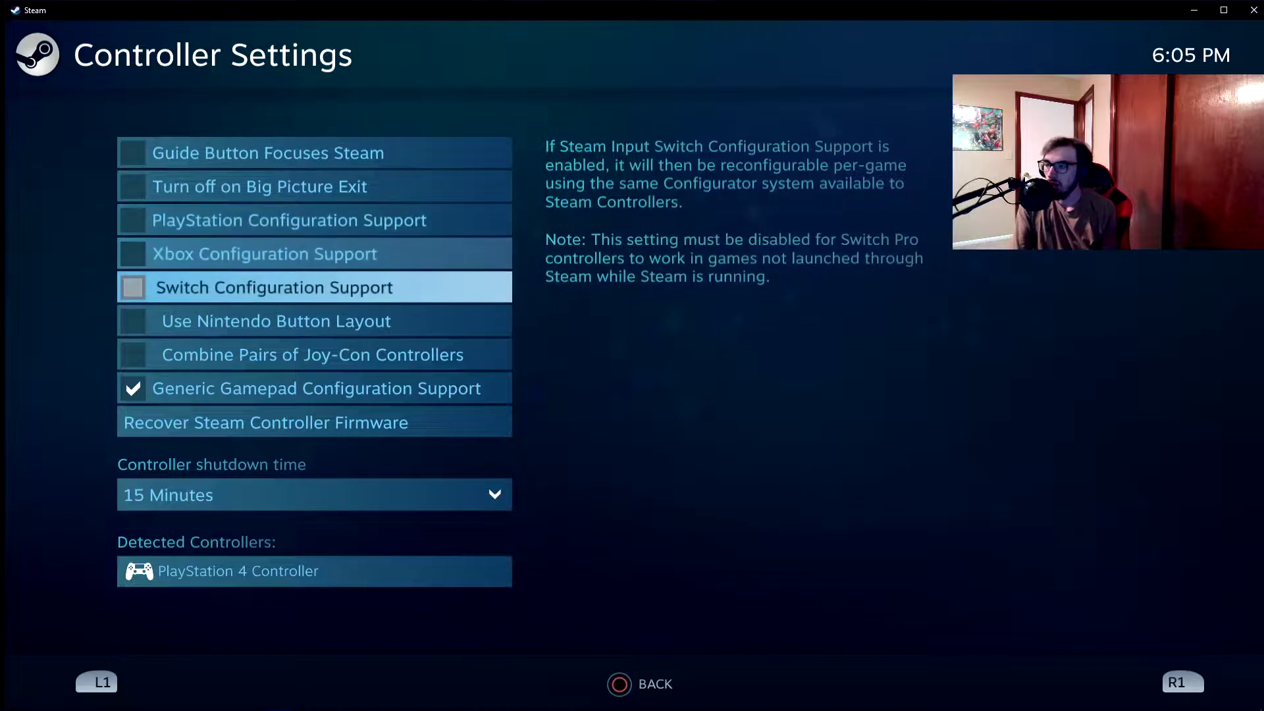
{"action": "key", "text": "Down"}
{"action": "key", "text": "Down"}
{"action": "key", "text": "Down"}
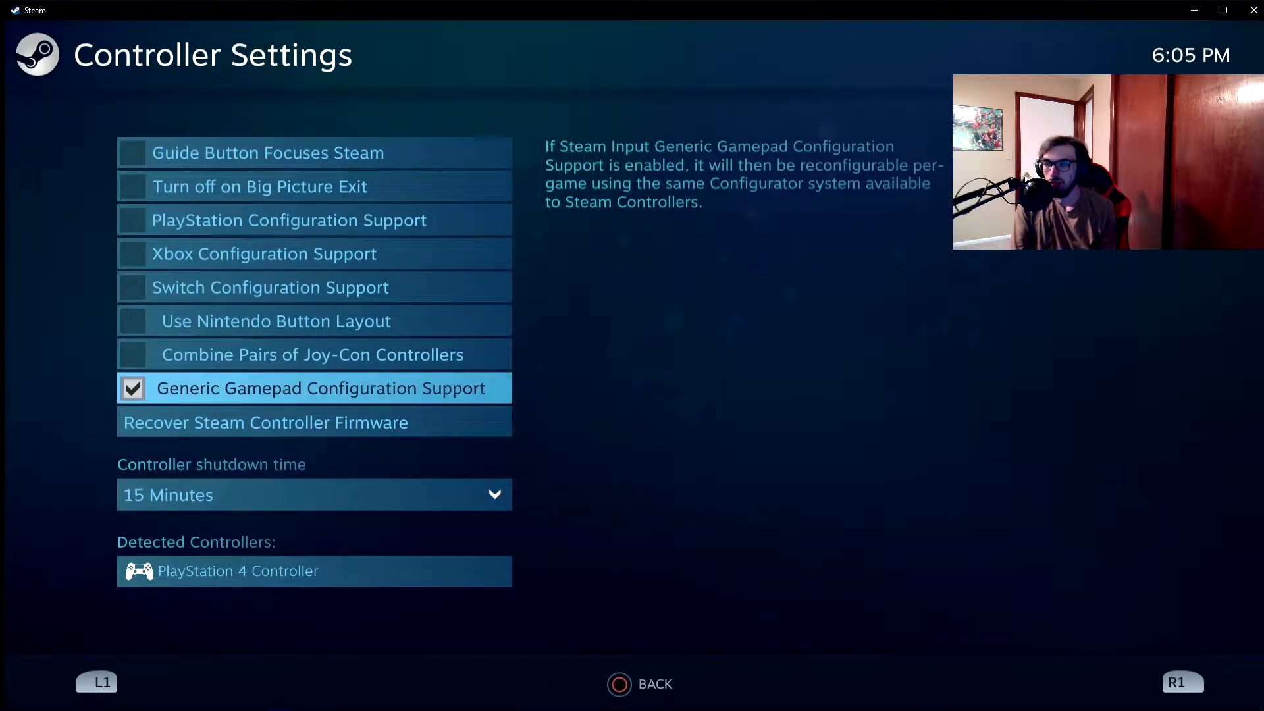
Step: Enable Xbox Configuration Support in the controller settings
{"action": "key", "text": "Up"}
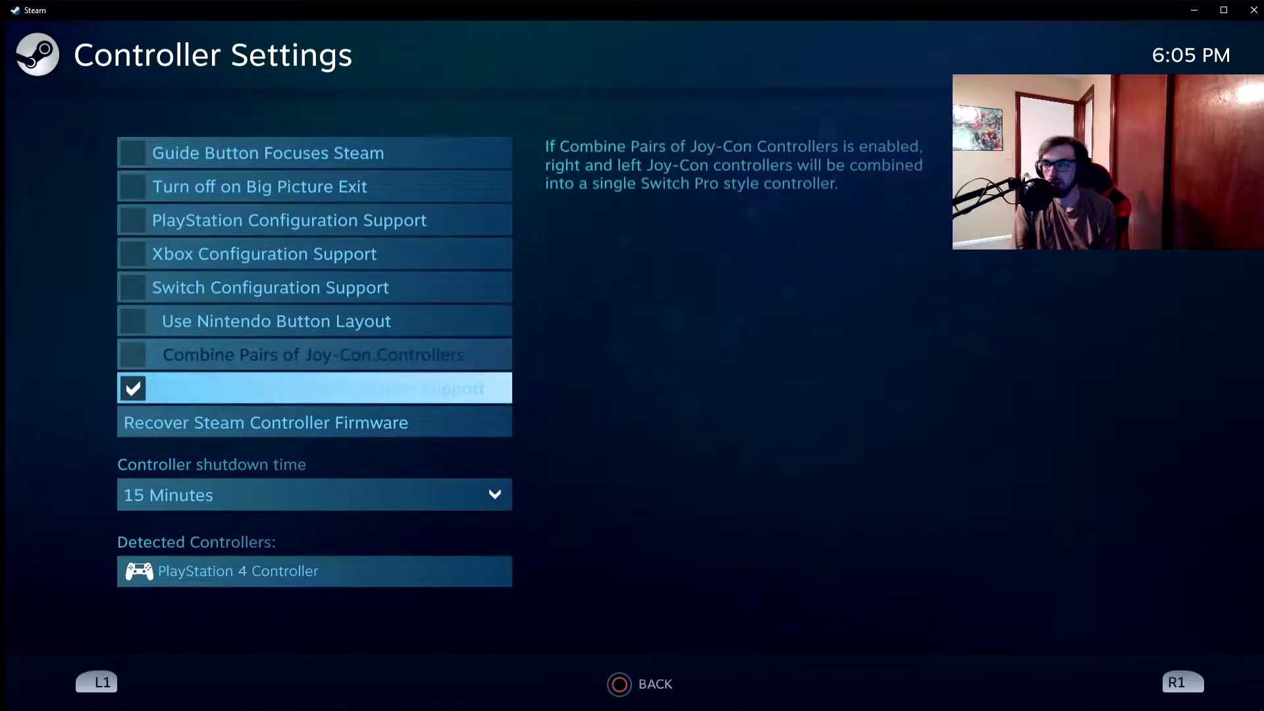
{"action": "key", "text": "Up"}
{"action": "key", "text": "Up"}
{"action": "key", "text": "Up"}
{"action": "key", "text": "Return"}
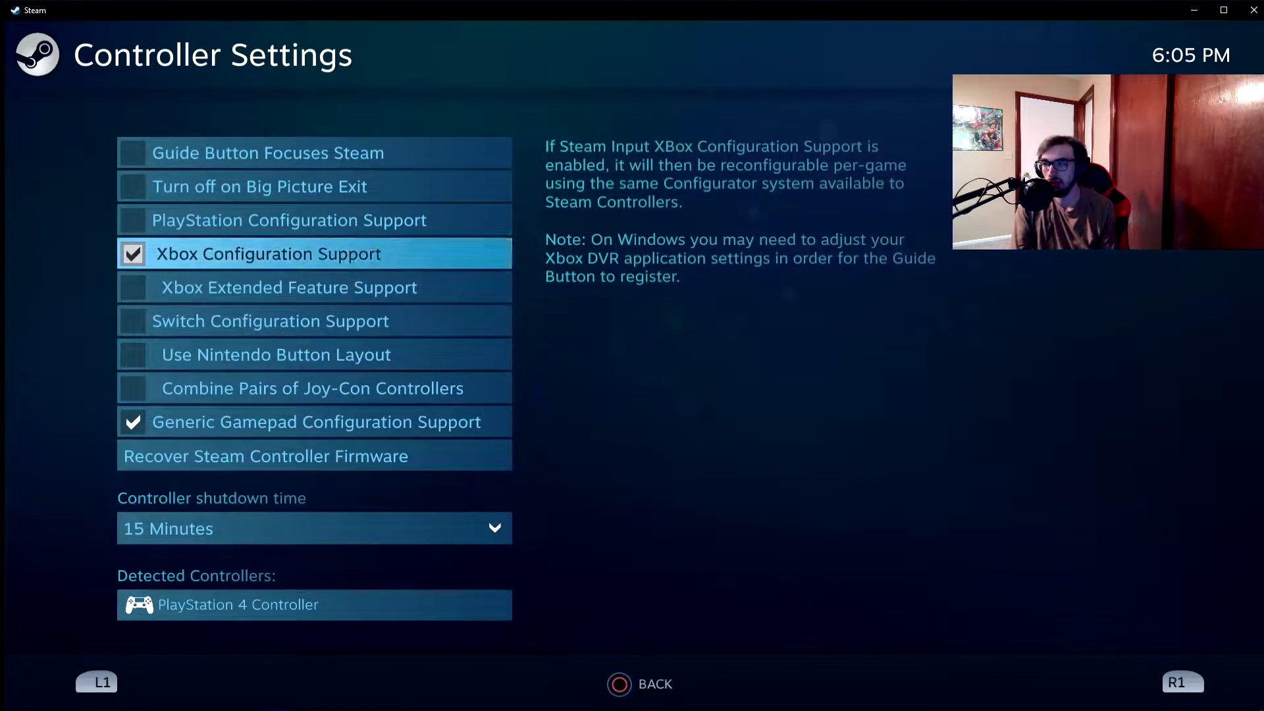
Step: Enable Xbox Extended Feature Support beneath the Xbox configuration option
{"action": "key", "text": "Down"}
{"action": "key", "text": "Return"}
{"action": "key", "text": "Down"}
{"action": "key", "text": "Up"}
{"action": "key", "text": "Up"}
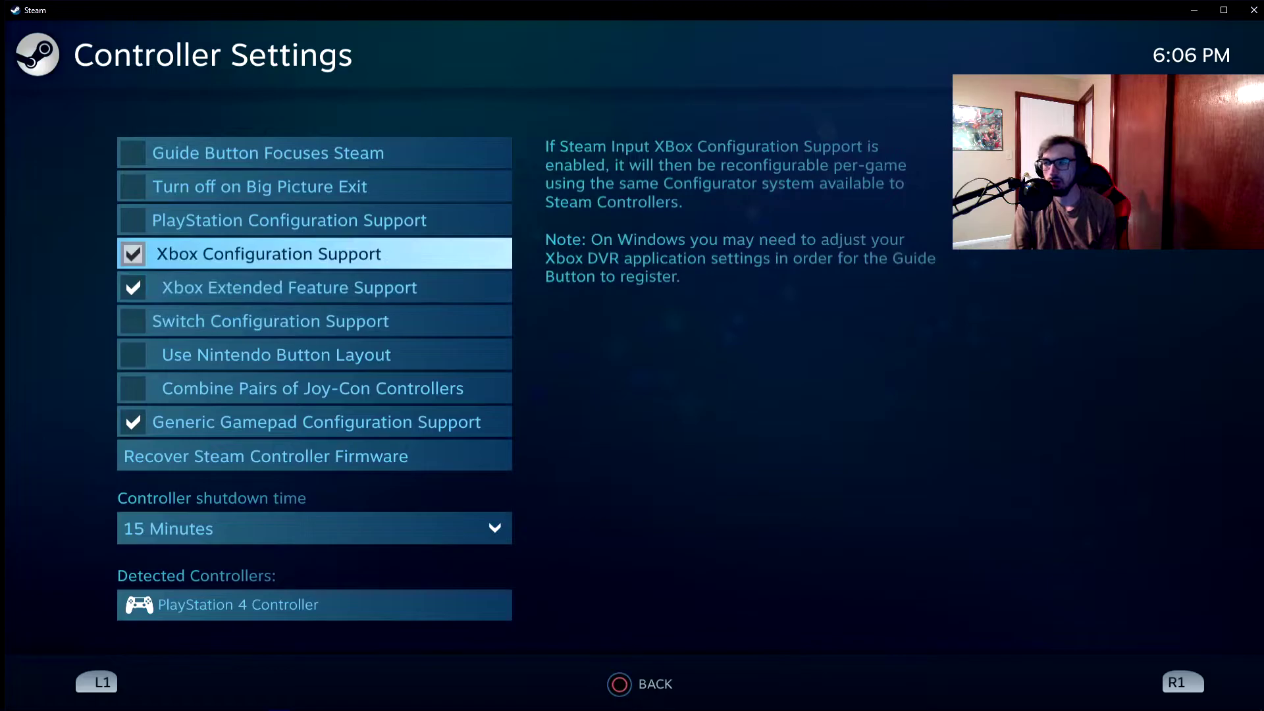
{"action": "key", "text": "Down"}
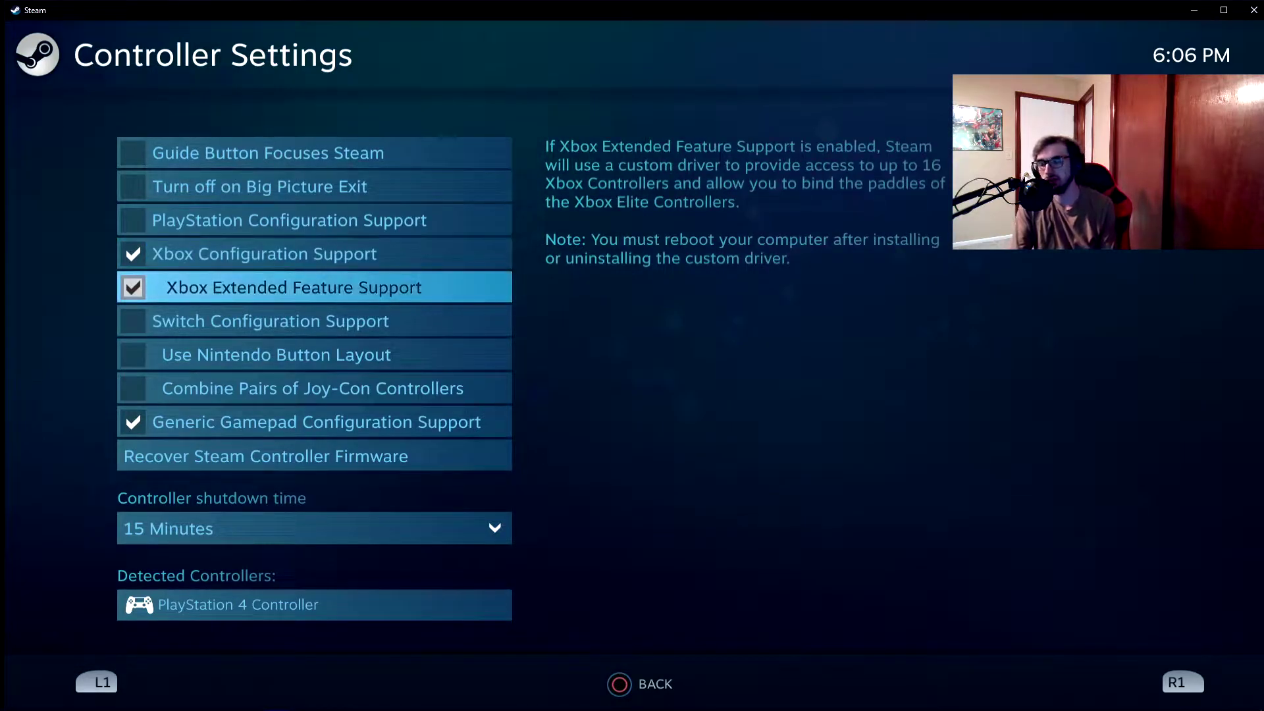
Step: Disable Xbox Extended Feature Support and postpone the restart for the driver removal
{"action": "key", "text": "Return"}
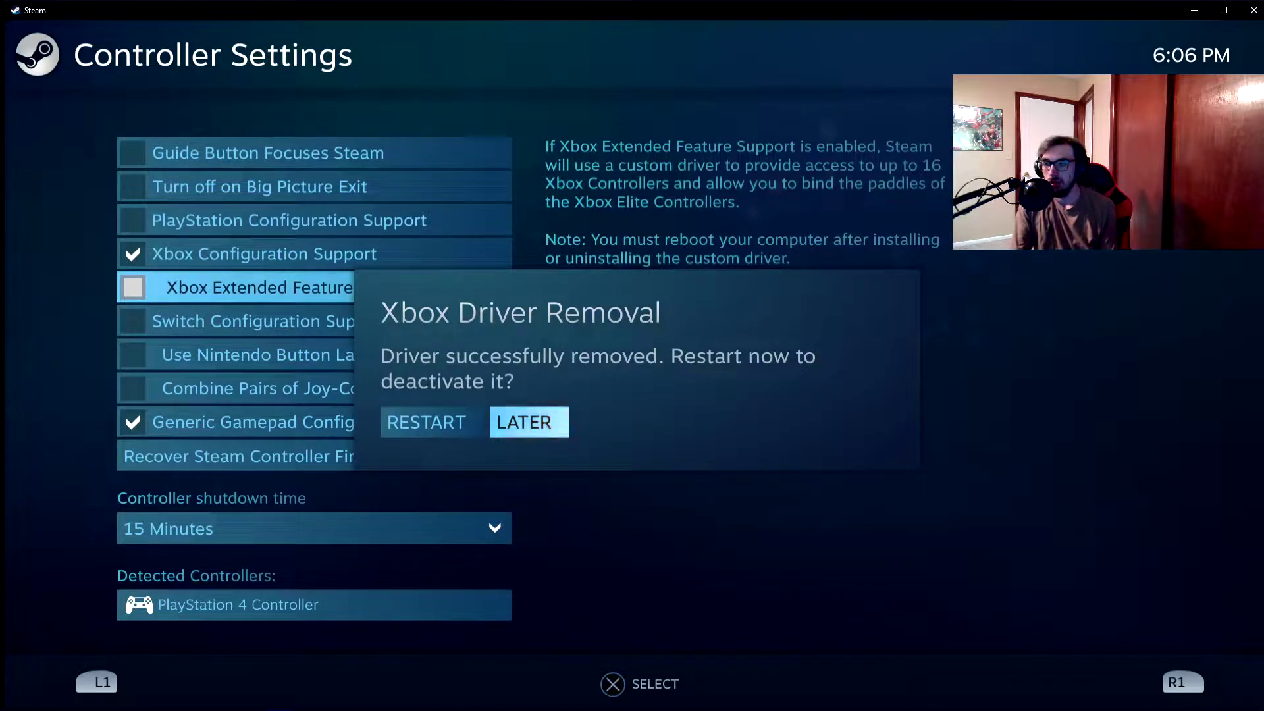
{"action": "key", "text": "Return"}
{"action": "key", "text": "Down"}
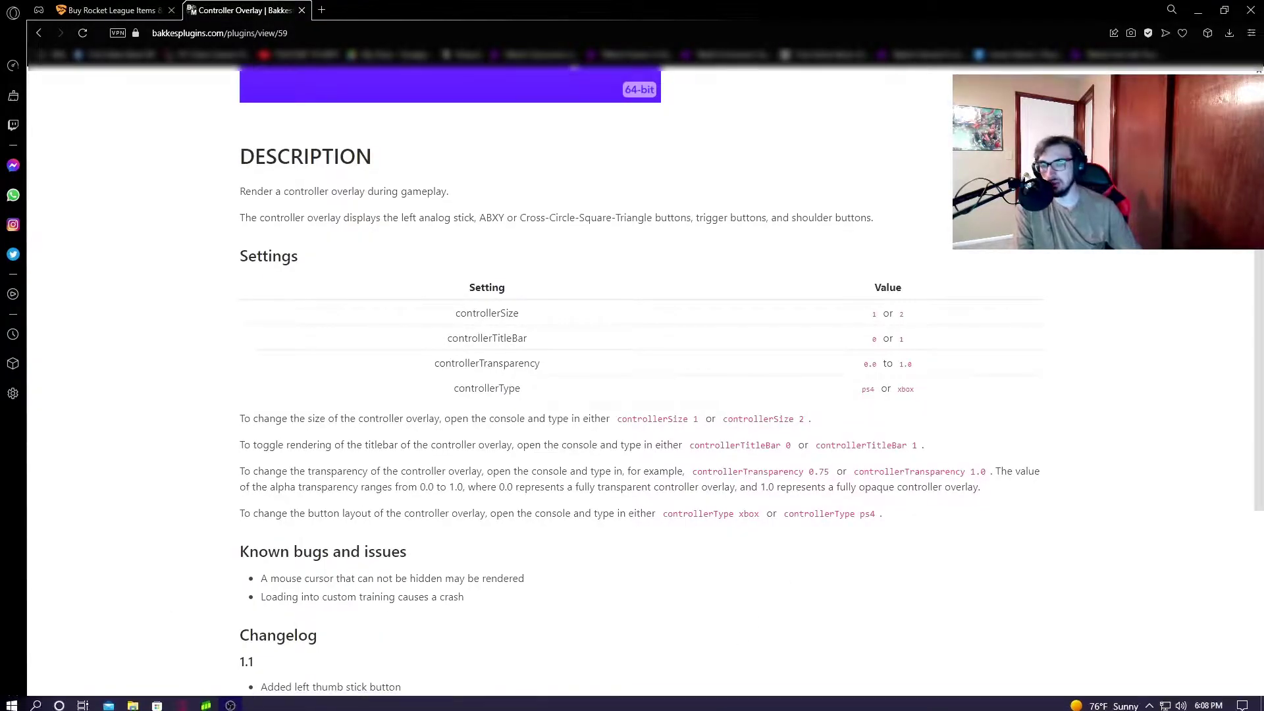
Step: Launch Rocket League through Steam from the desktop
{"action": "left_click", "coordinate": [1149, 702]}
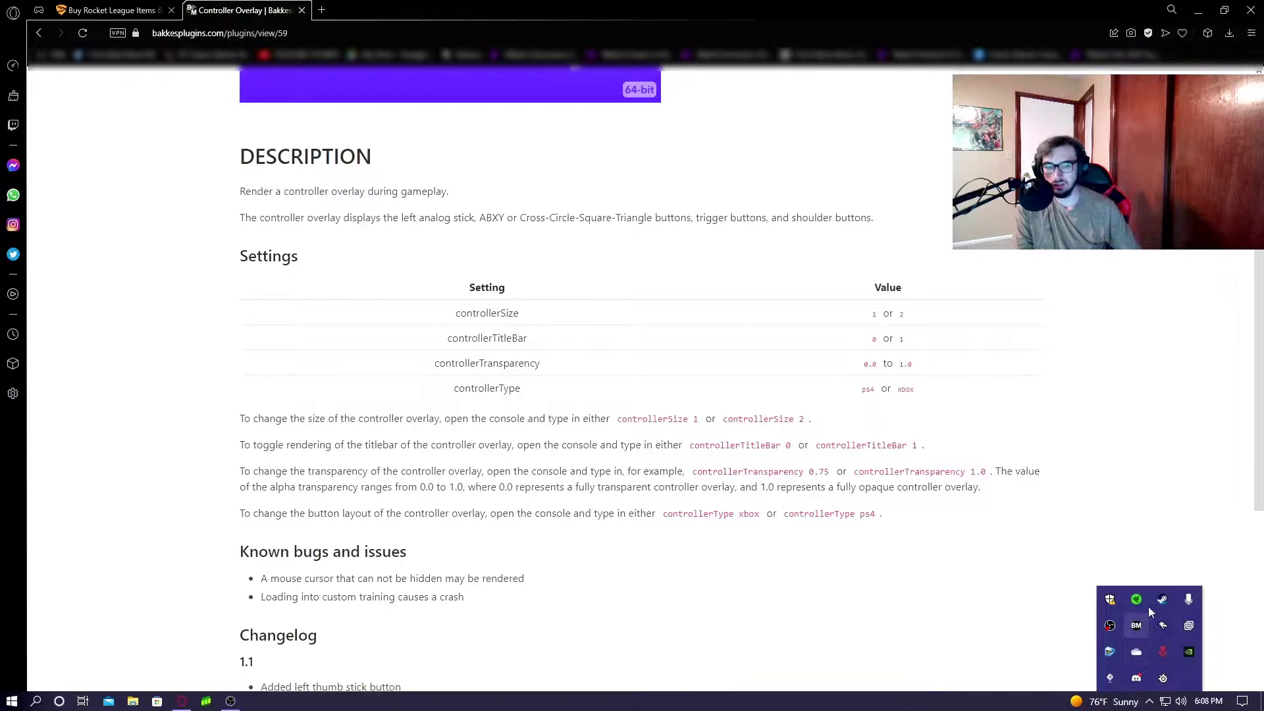
{"action": "right_click", "coordinate": [1161, 600]}
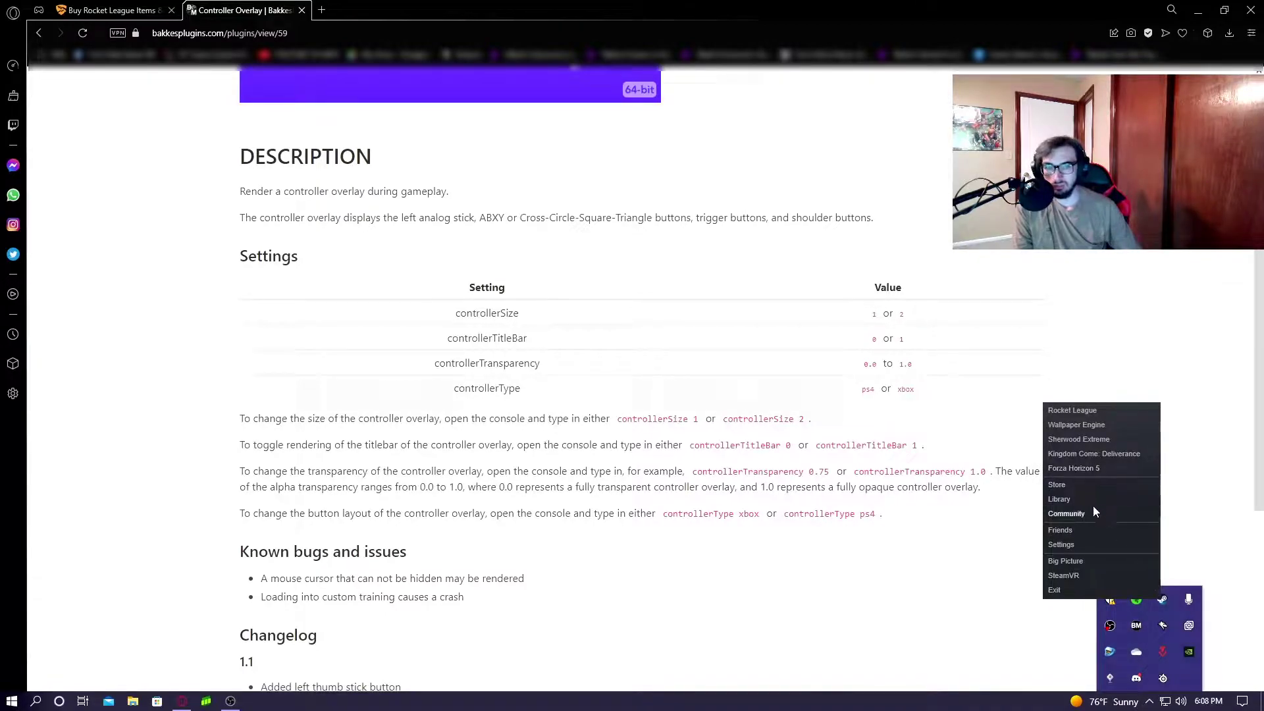
{"action": "left_click", "coordinate": [1070, 410]}
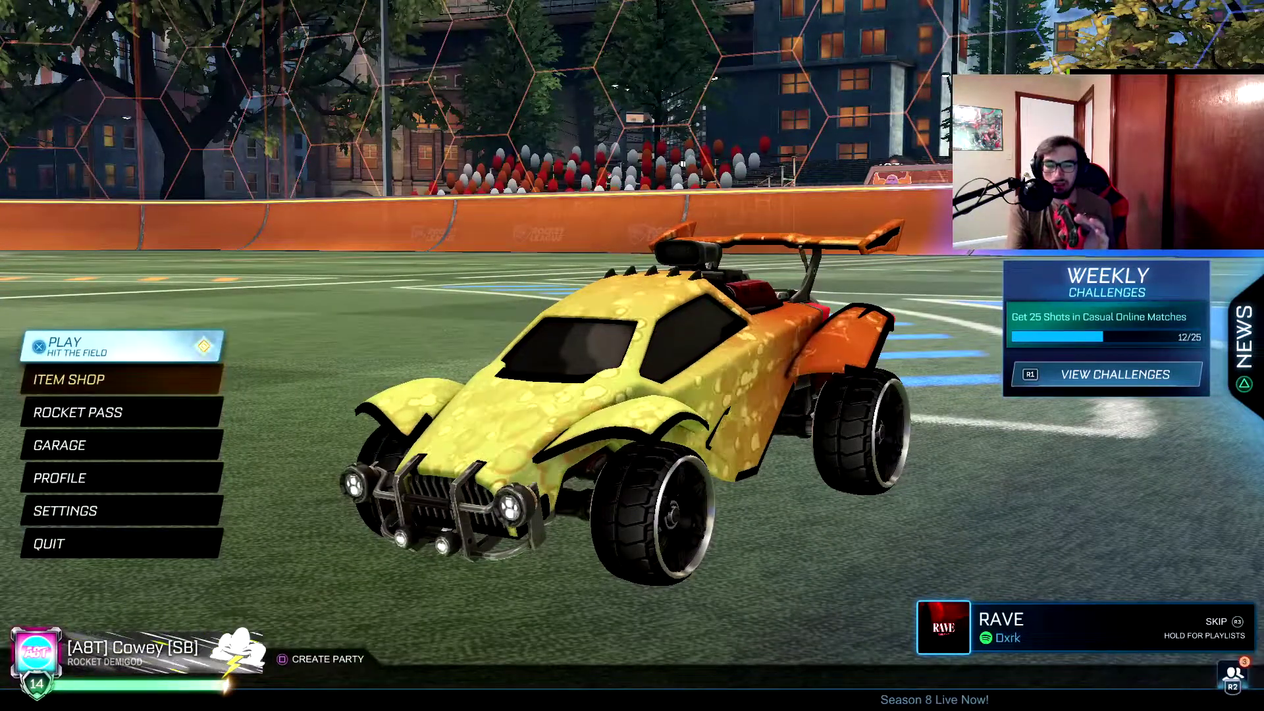
Step: Start a free play training session from the game's Play options
{"action": "key", "text": "Return"}
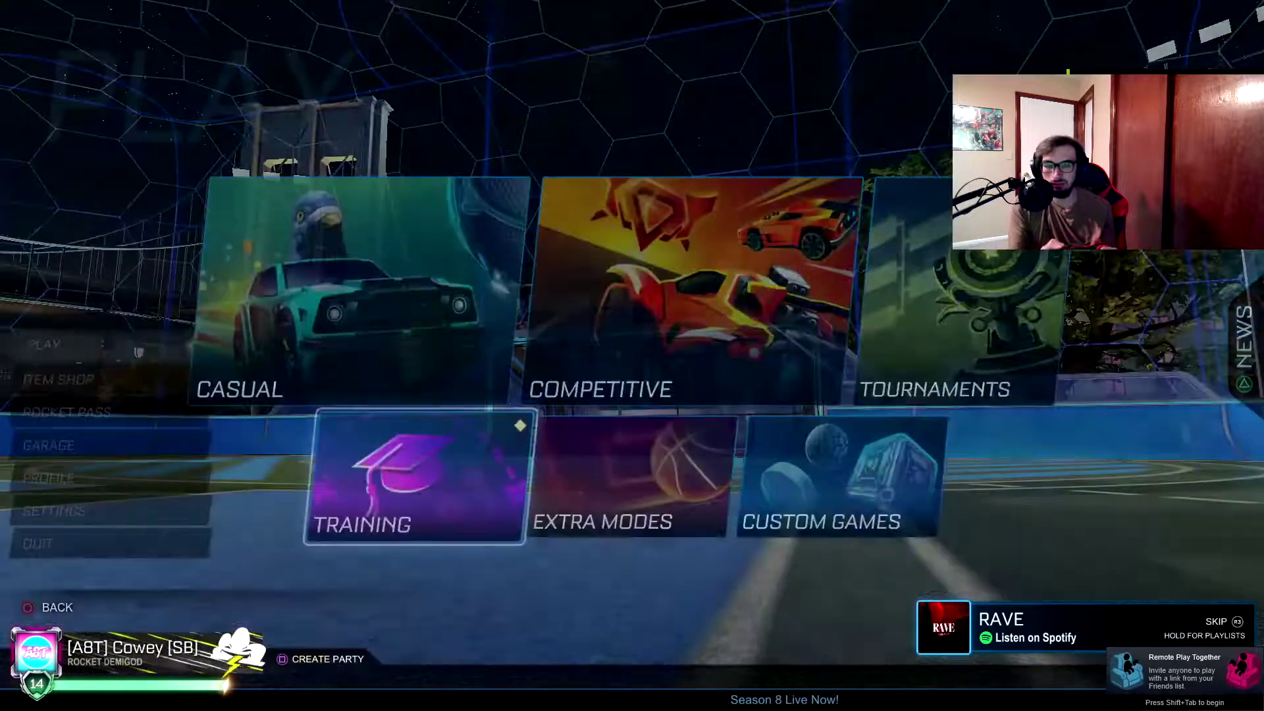
{"action": "key", "text": "Escape"}
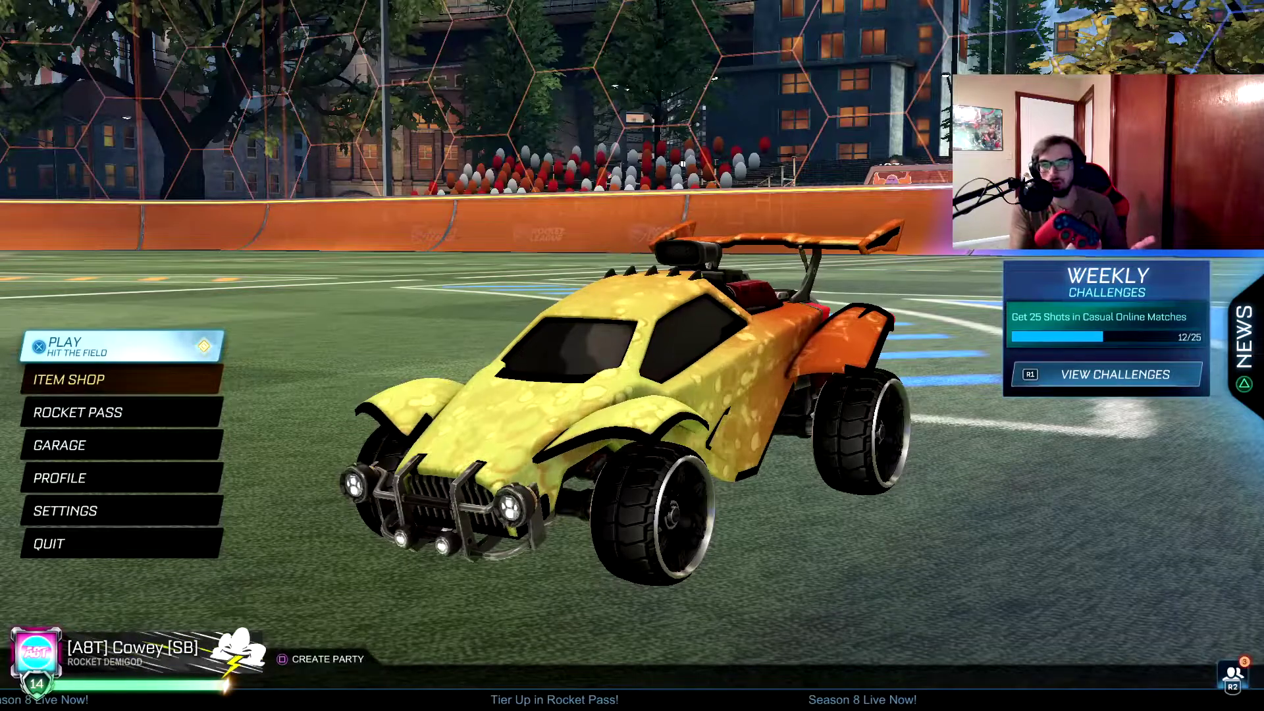
{"action": "key", "text": "Return"}
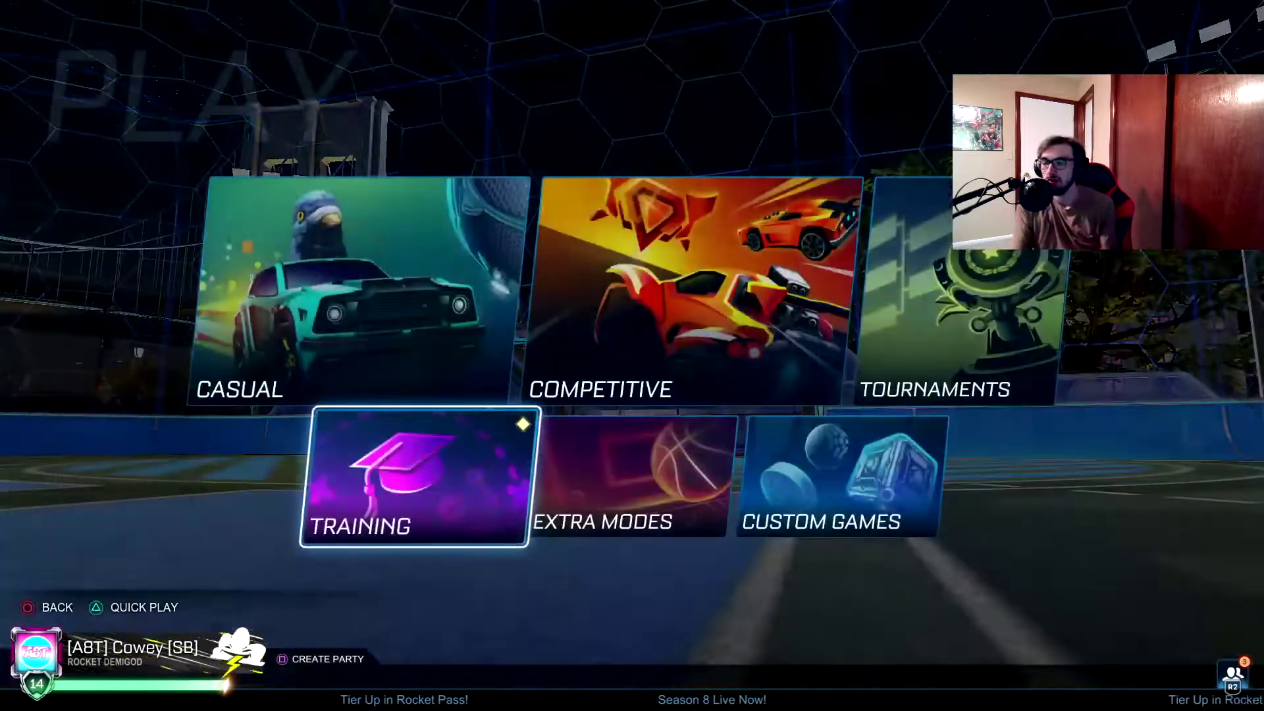
{"action": "key", "text": "Return"}
{"action": "key", "text": "Return"}
{"action": "key", "text": "Return"}
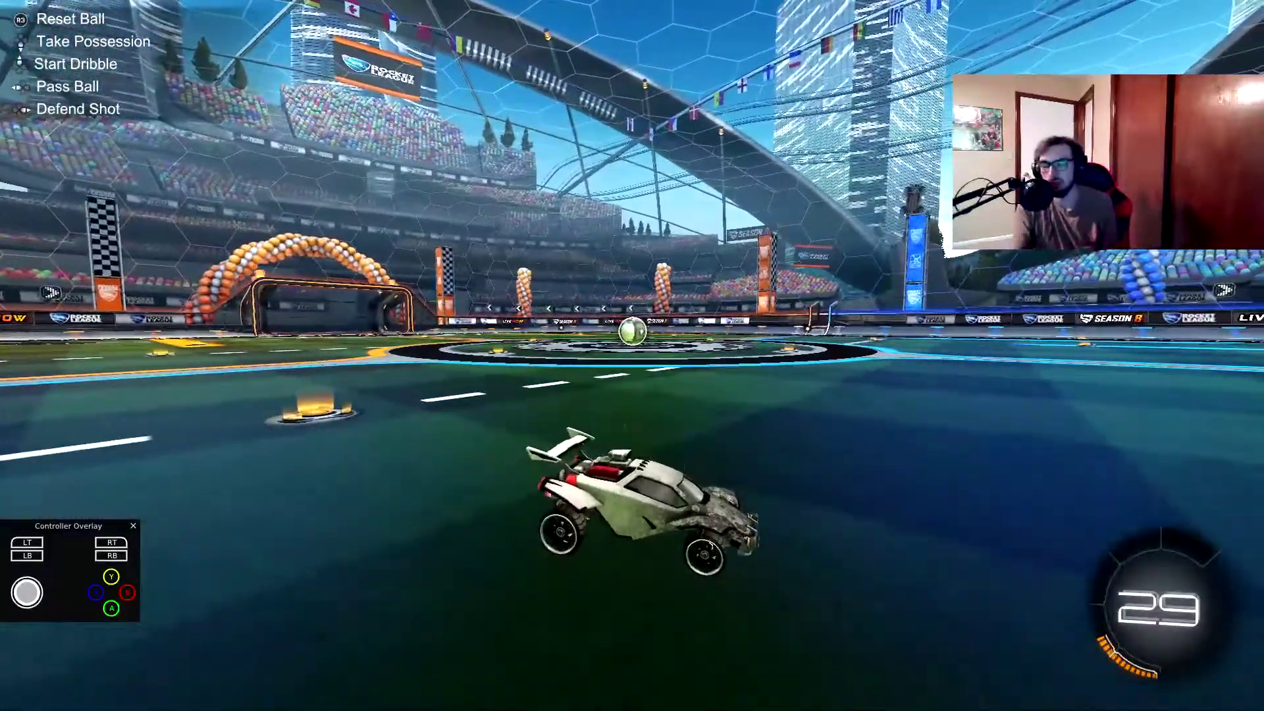
Step: Open the BakkesMod console and switch the overlay's controller layout to PlayStation with the command controllerType ps4
{"action": "key", "text": "F6"}
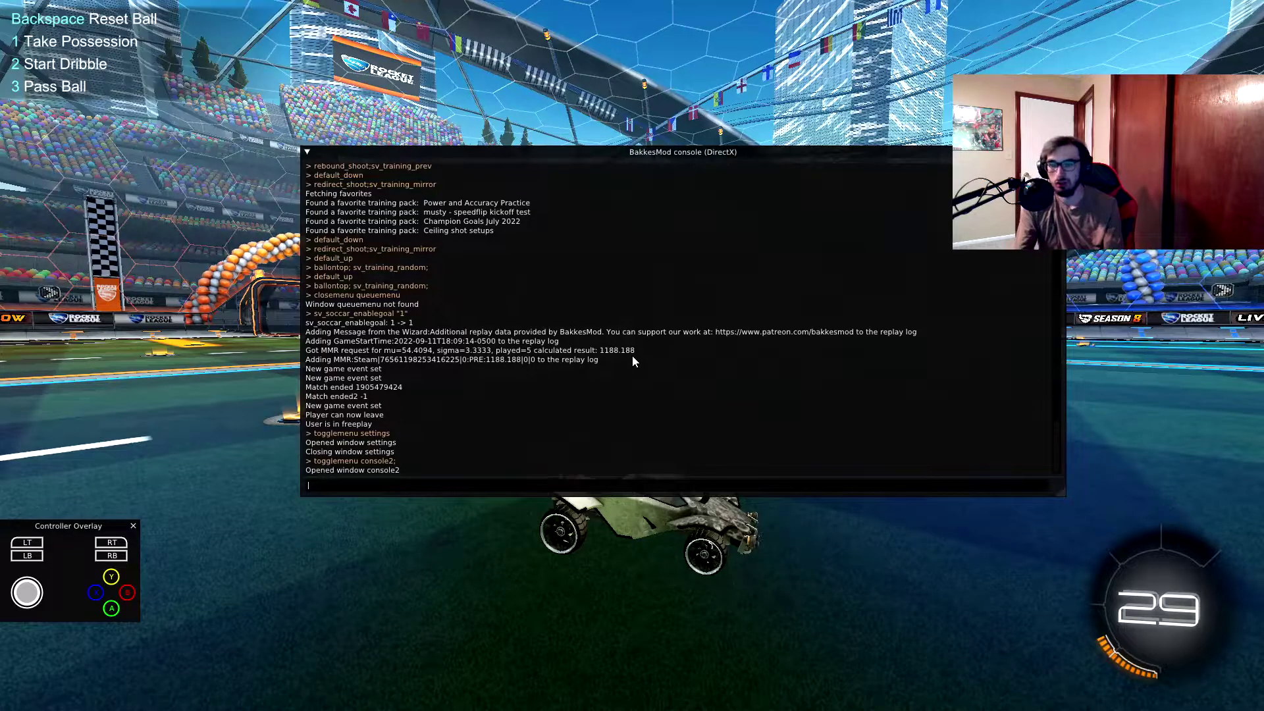
{"action": "type", "text": "c"}
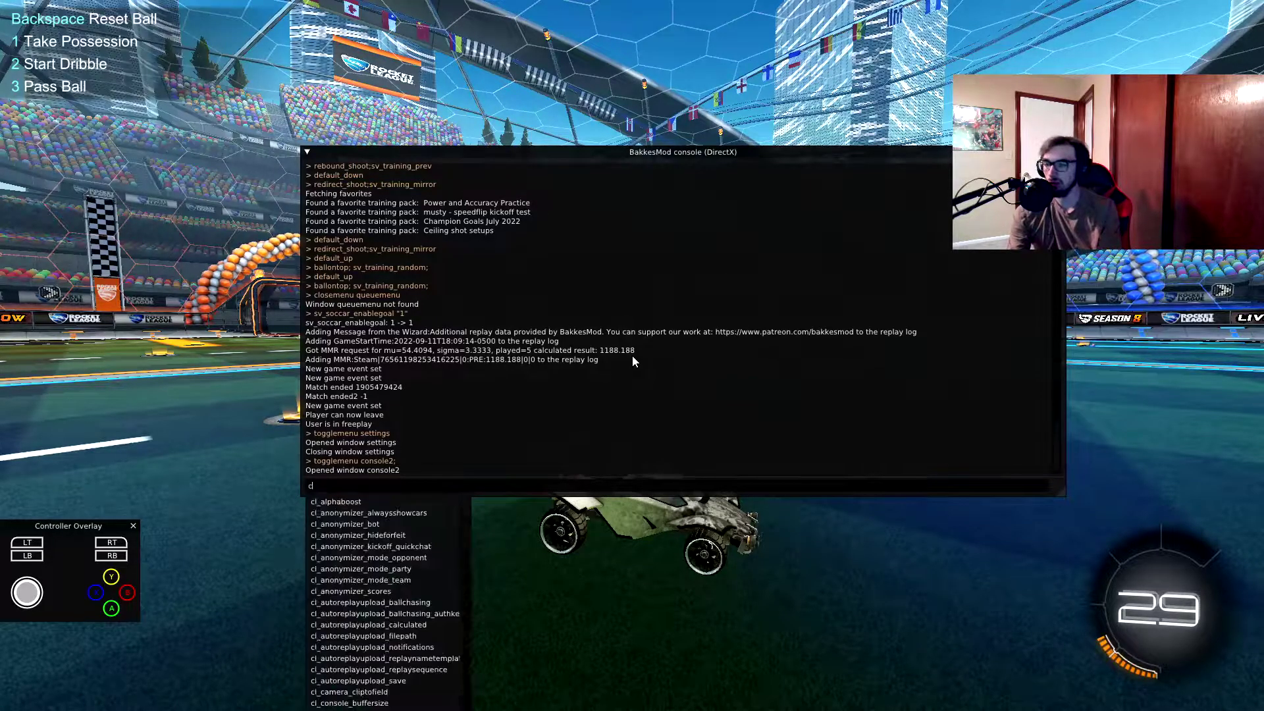
{"action": "type", "text": "ontrollerType"}
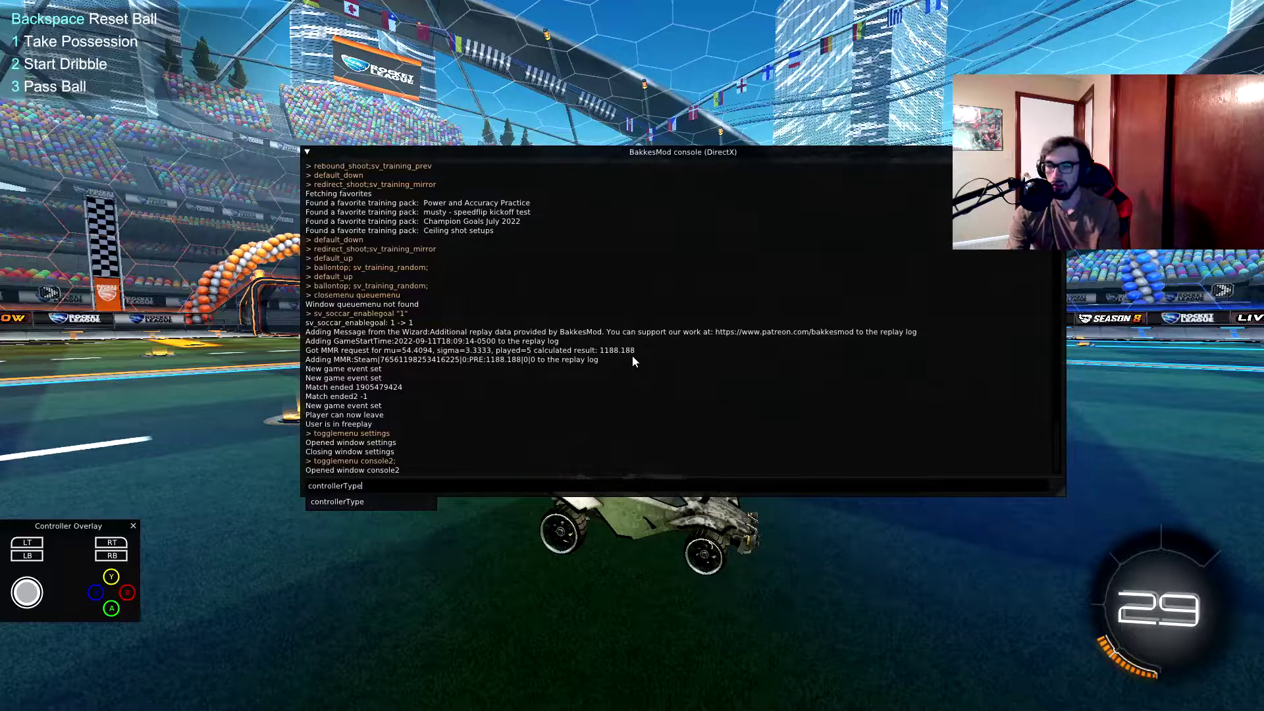
{"action": "type", "text": " ps4"}
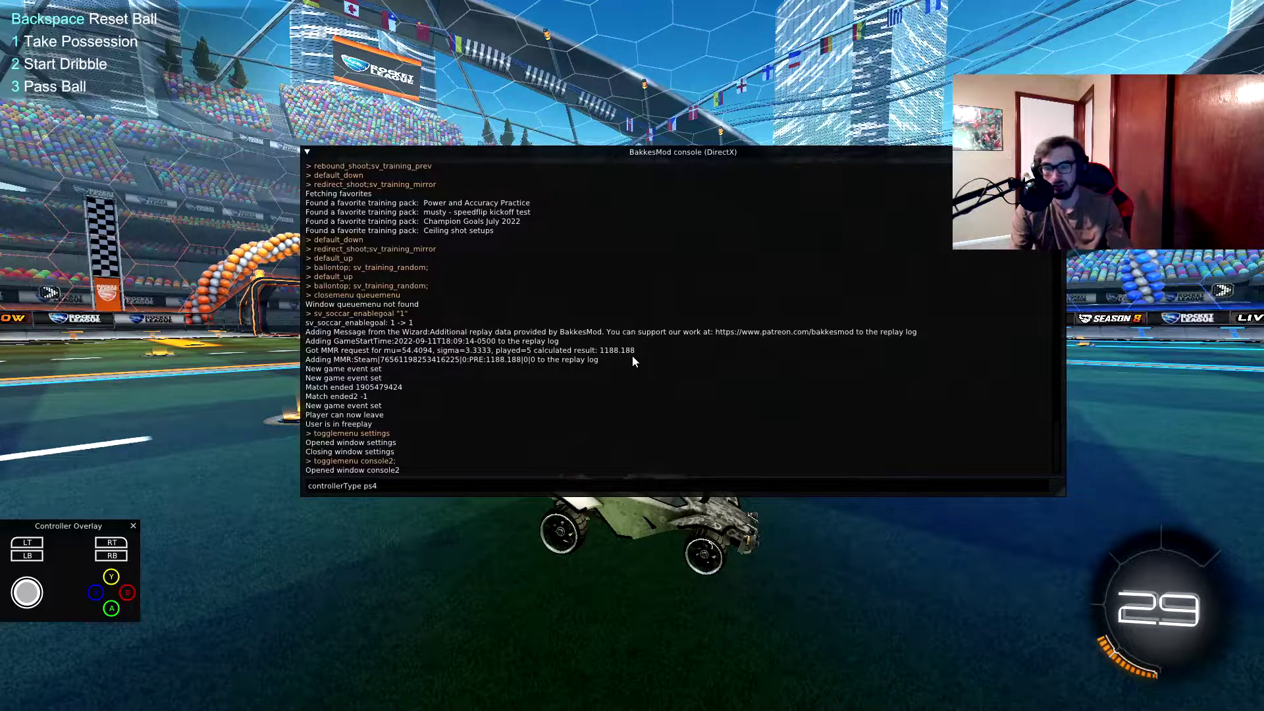
{"action": "key", "text": "Return"}
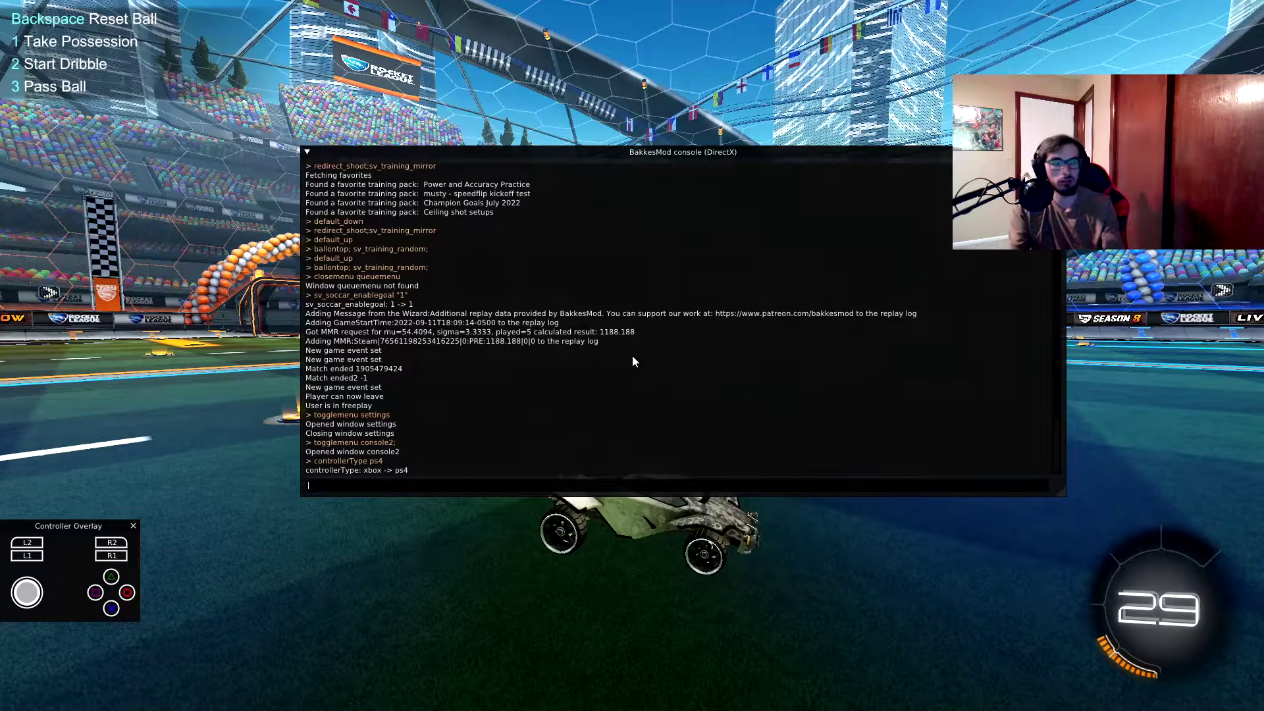
Step: Hide the Controller Overlay's title bar by running controllerTitleBar 0 in the console
{"action": "type", "text": "controller"}
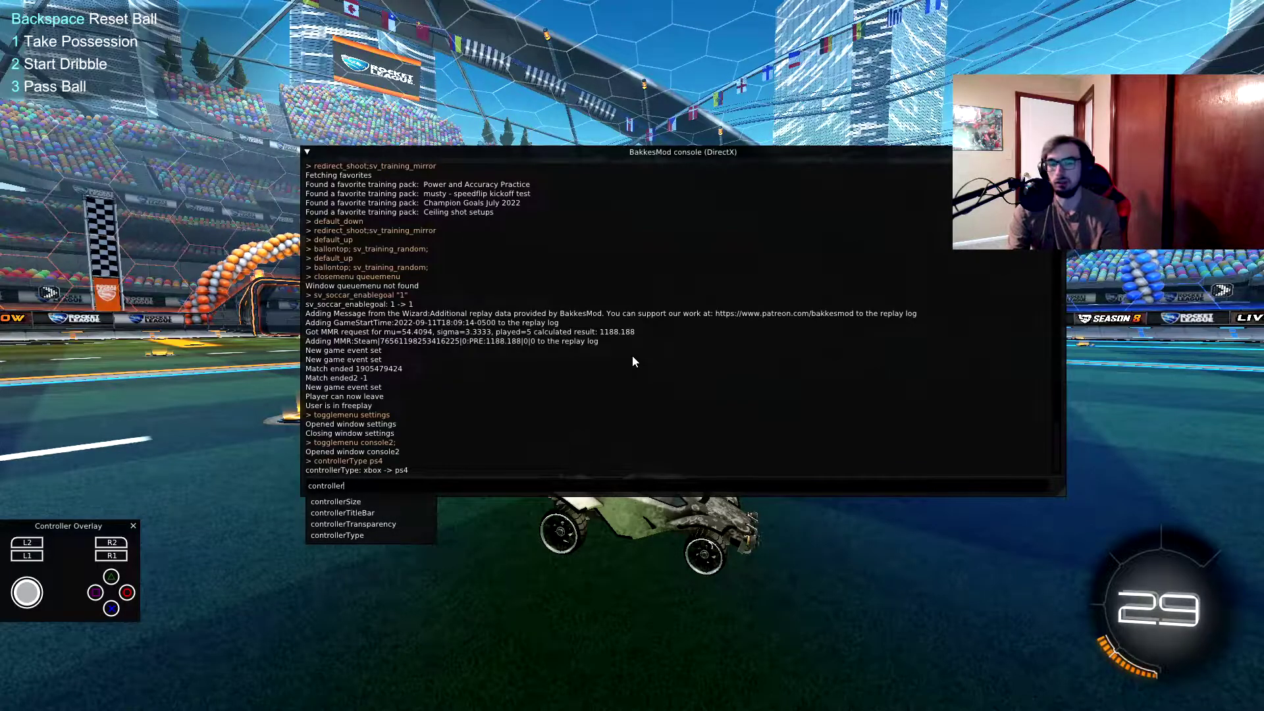
{"action": "type", "text": "Tit"}
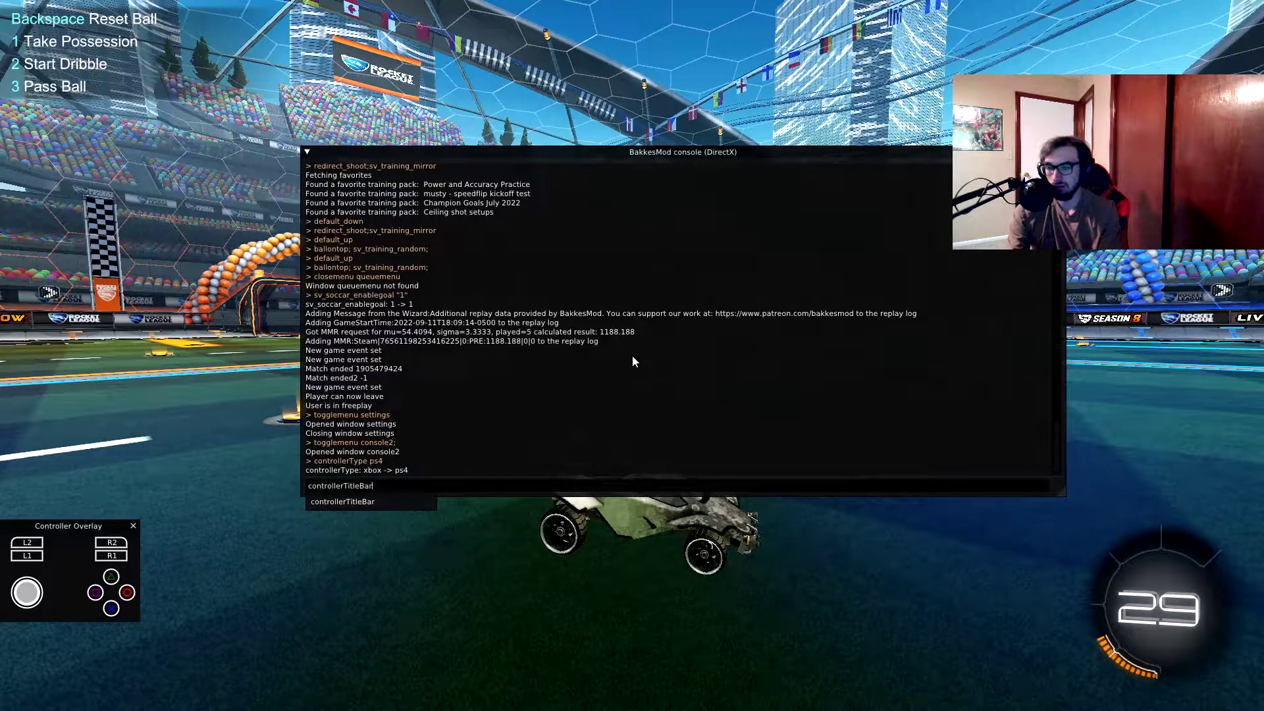
{"action": "type", "text": "leBar "}
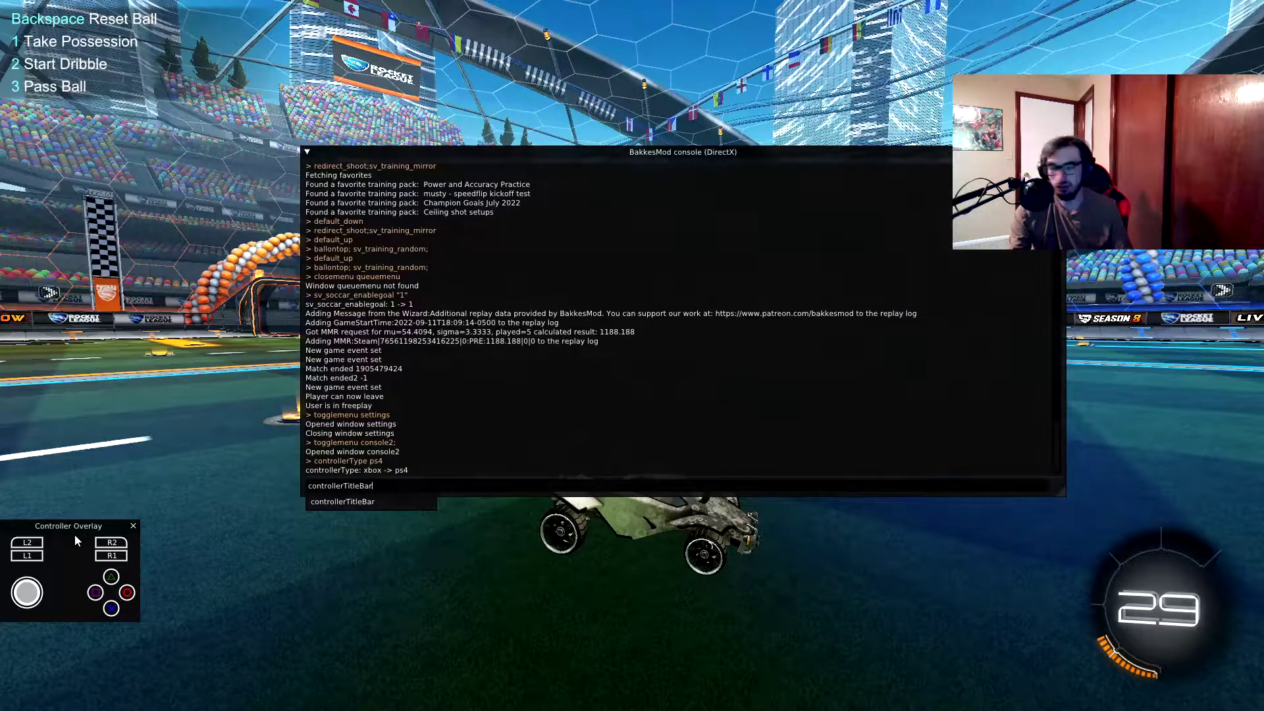
{"action": "type", "text": "0"}
{"action": "key", "text": "Return"}
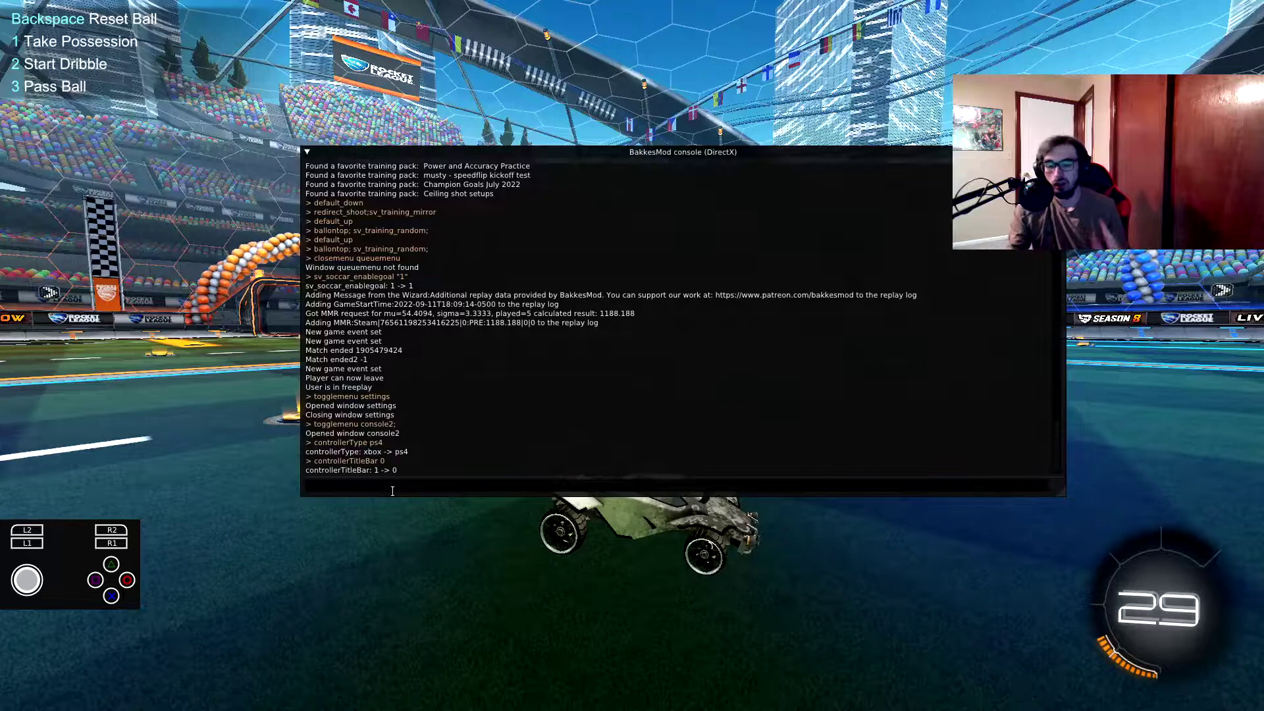
Step: Set the overlay's background transparency to .5 with the console command controllerTransparency .5
{"action": "type", "text": "controll"}
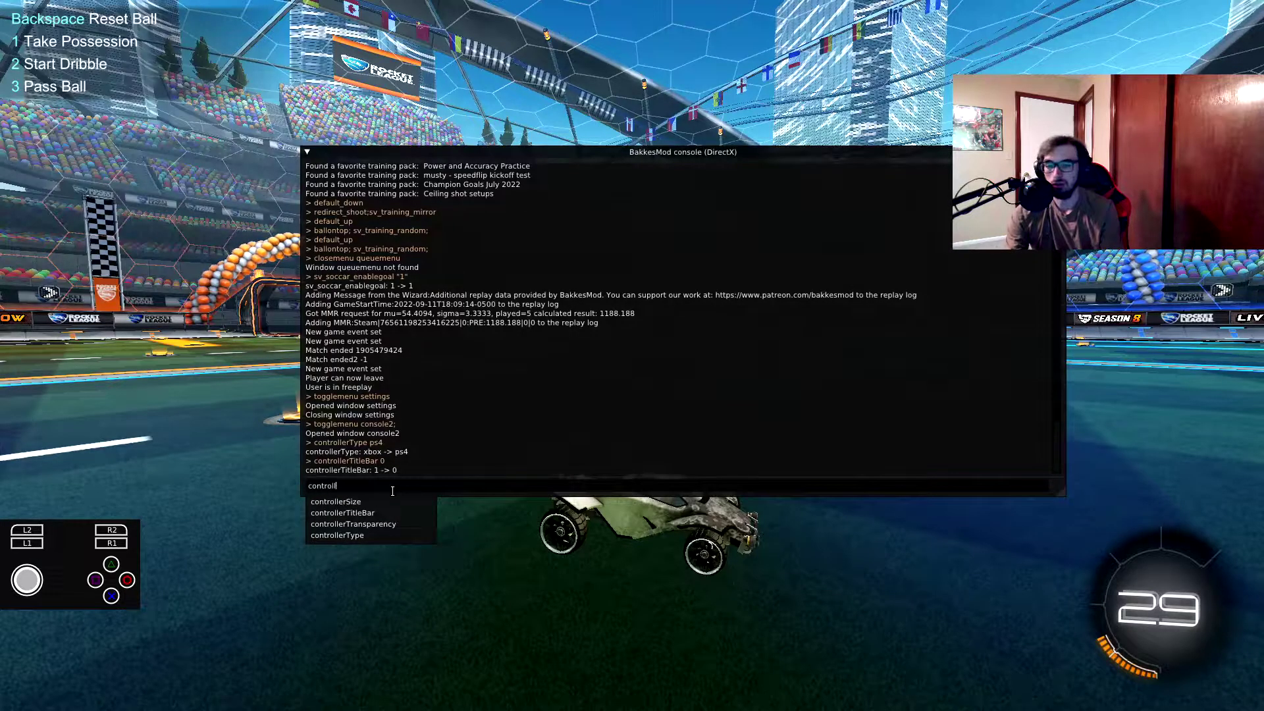
{"action": "type", "text": "erTranspare"}
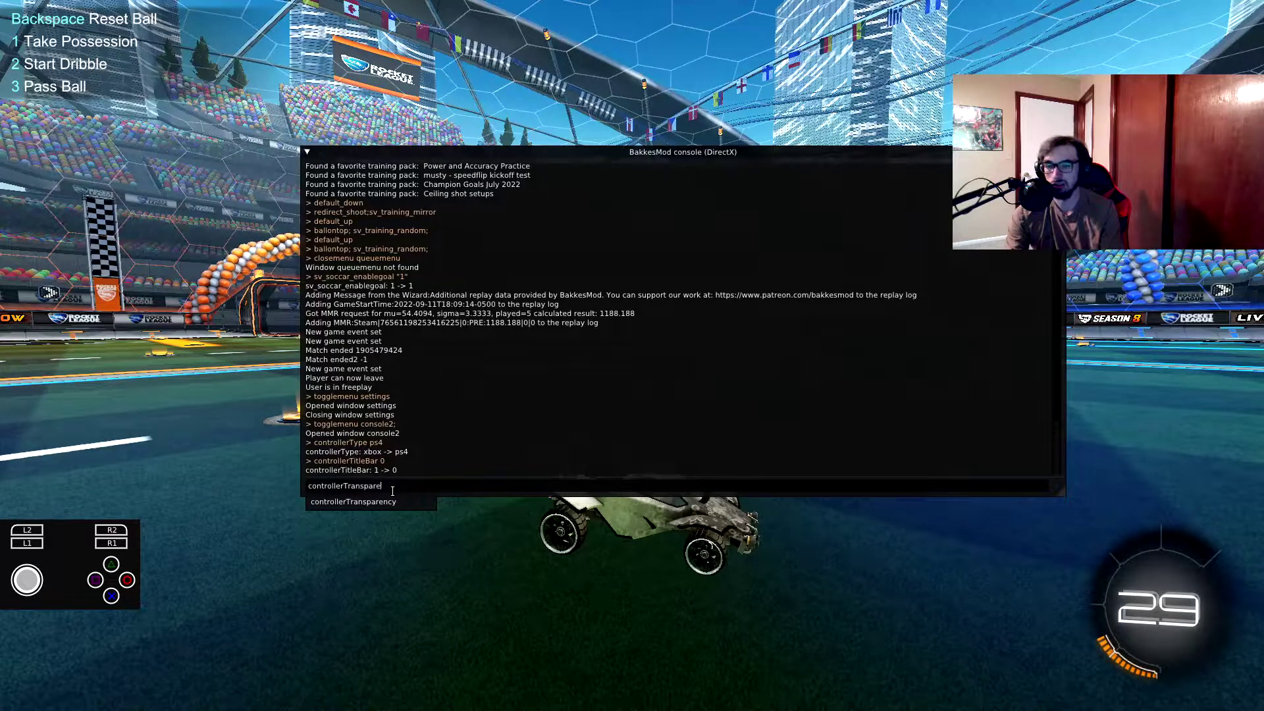
{"action": "type", "text": "nc"}
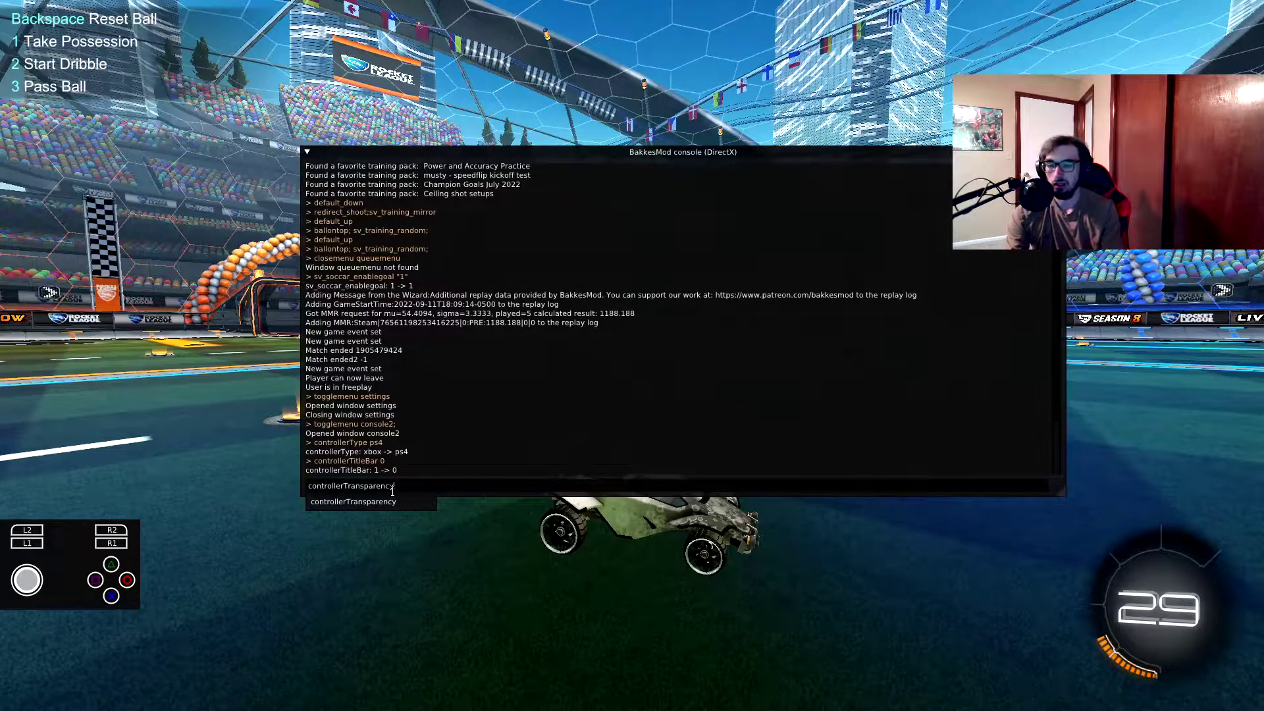
{"action": "type", "text": "y"}
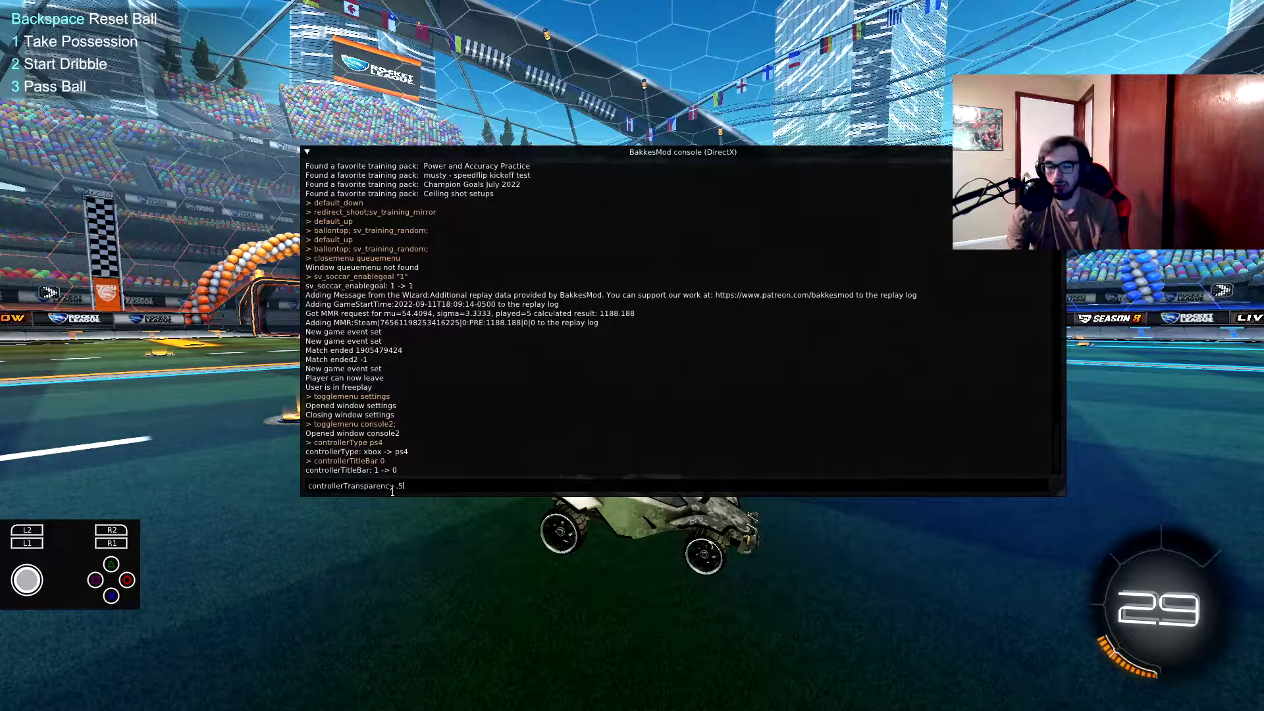
{"action": "key", "text": "Return"}
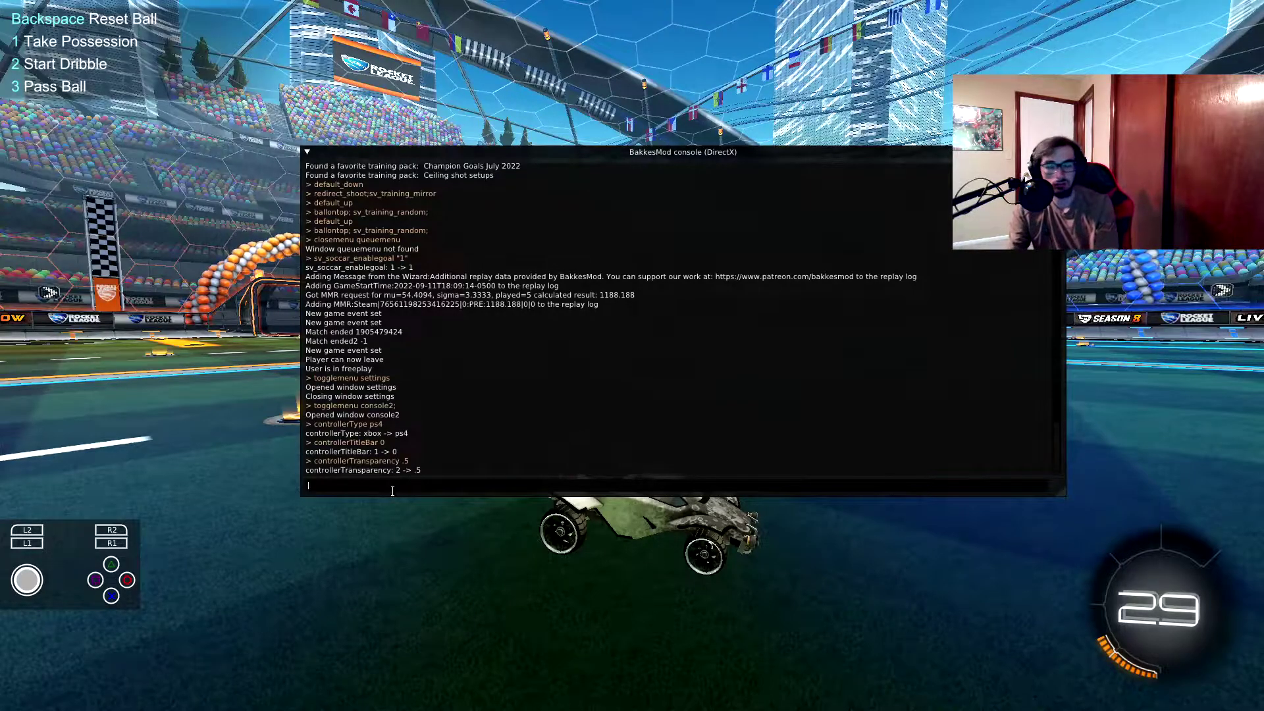
Step: Make the overlay's background nearly invisible with the console command controllerTransparency .1
{"action": "type", "text": "controll"}
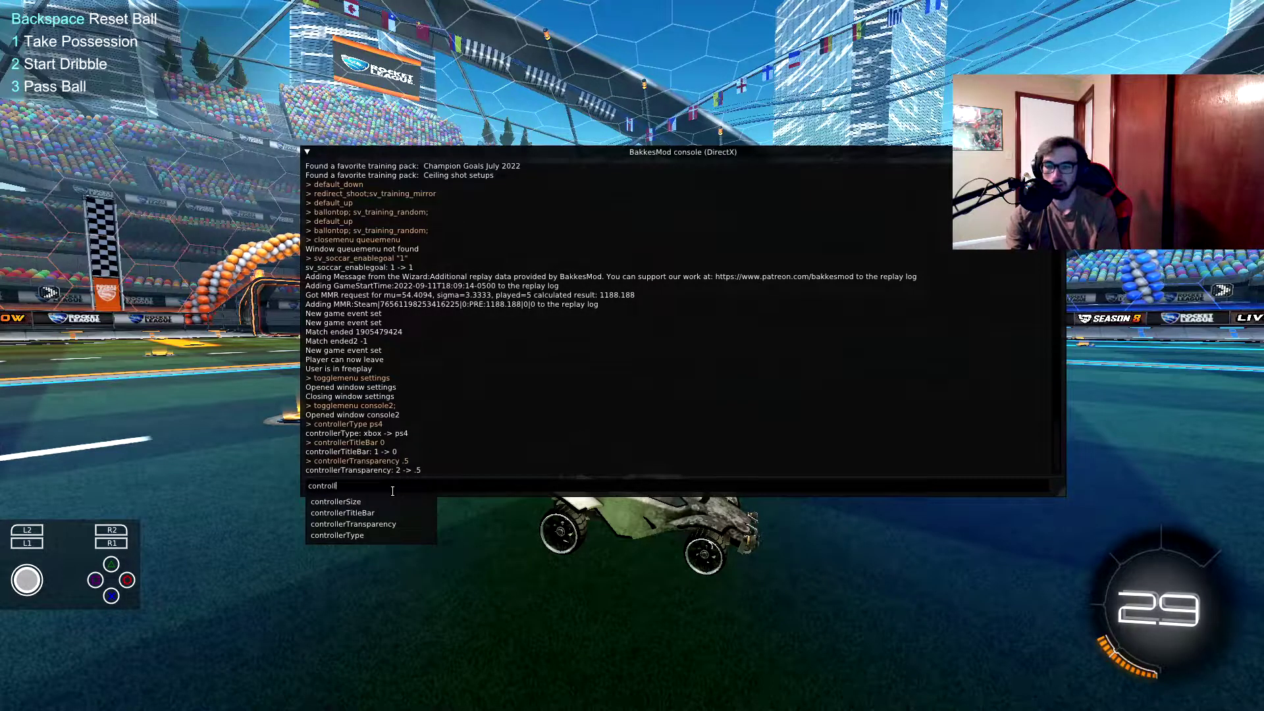
{"action": "type", "text": "er"}
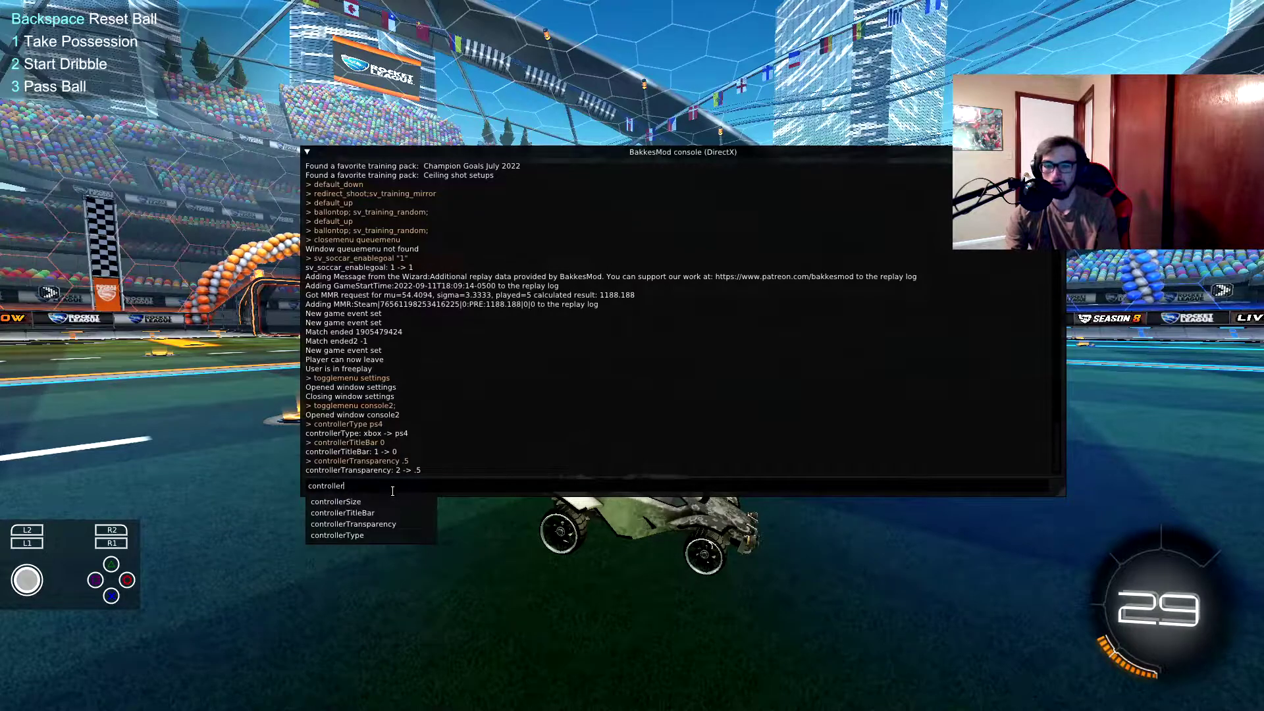
{"action": "type", "text": "Transp"}
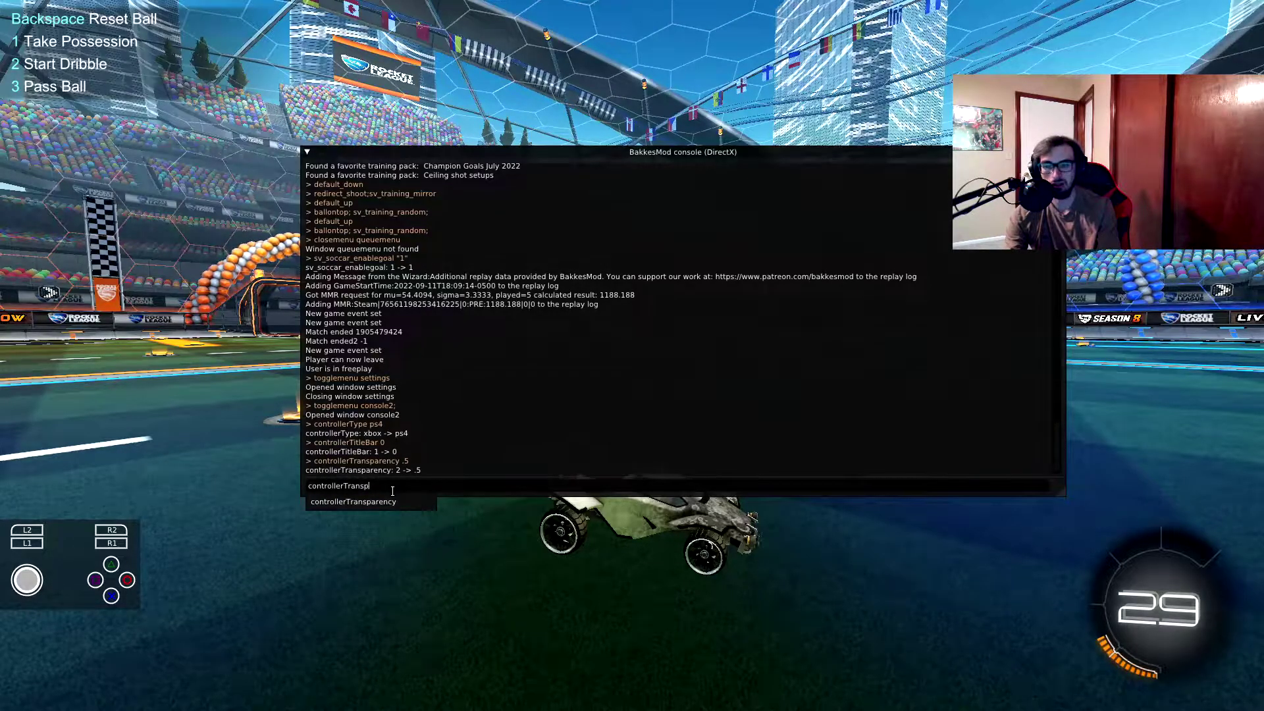
{"action": "type", "text": "arency"}
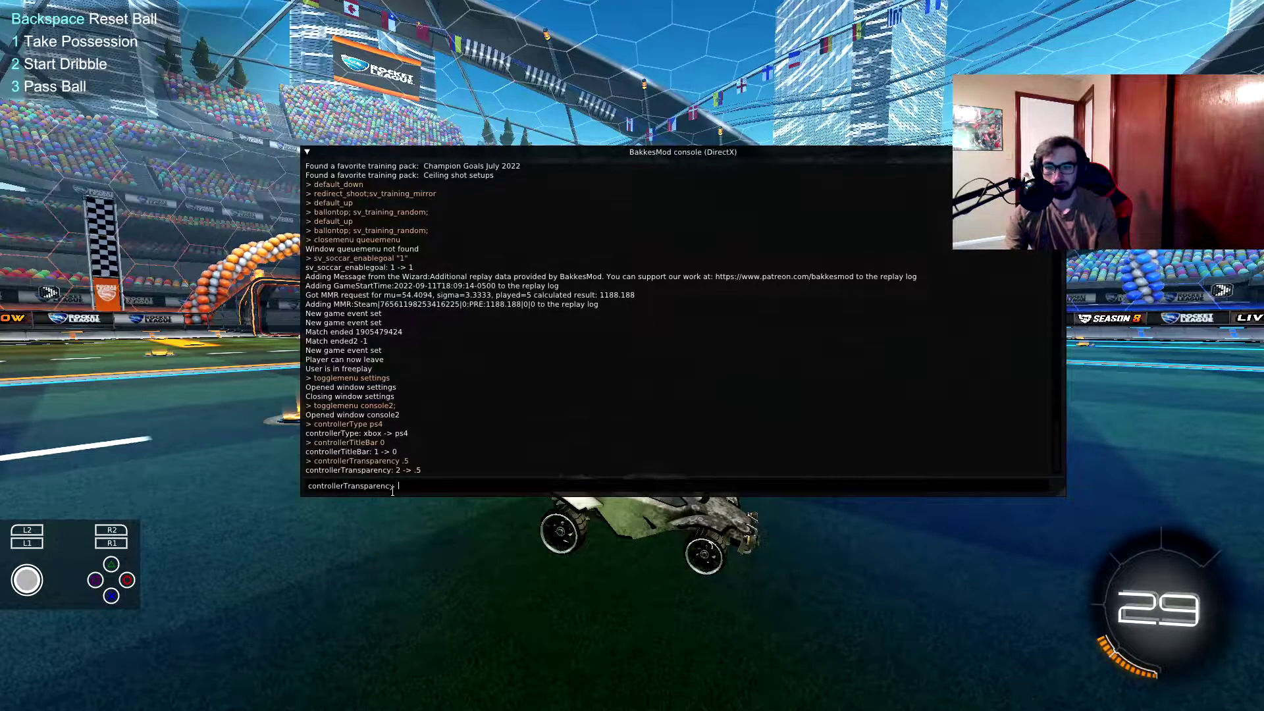
{"action": "type", "text": " .1"}
{"action": "key", "text": "Return"}
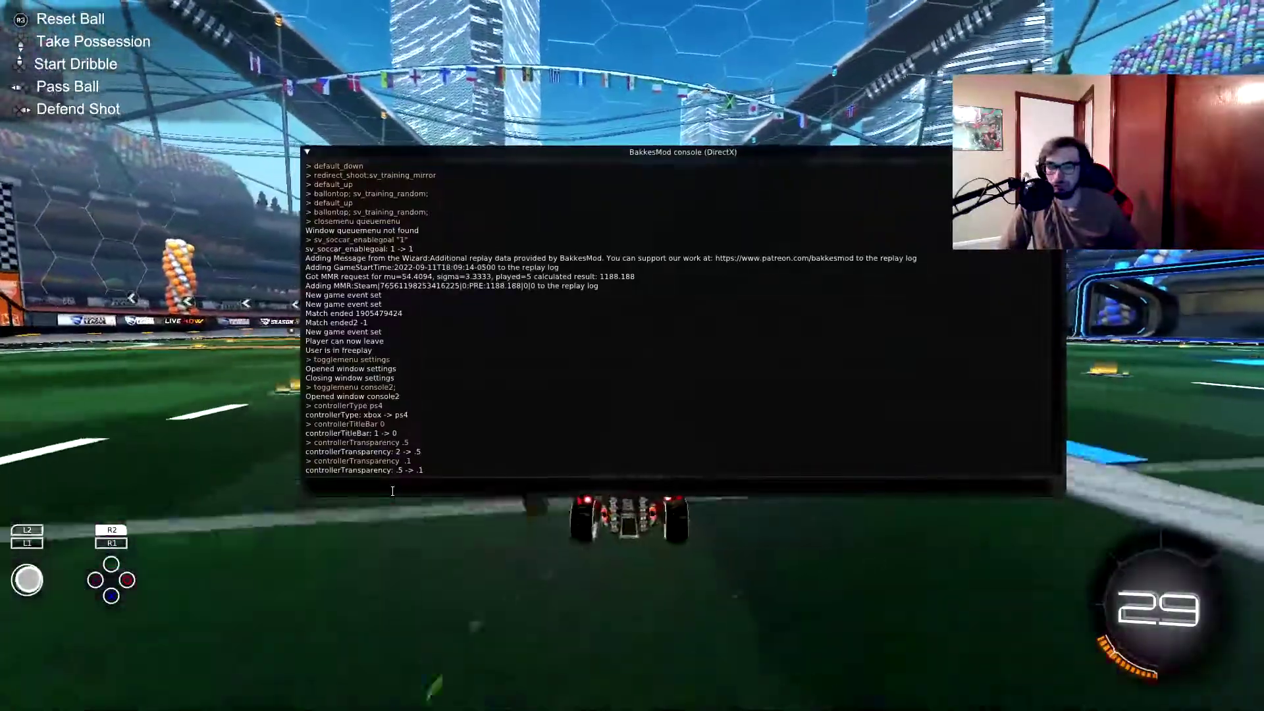
Step: Enlarge the controller overlay by running controllerSize 2 in the console
{"action": "type", "text": "contro"}
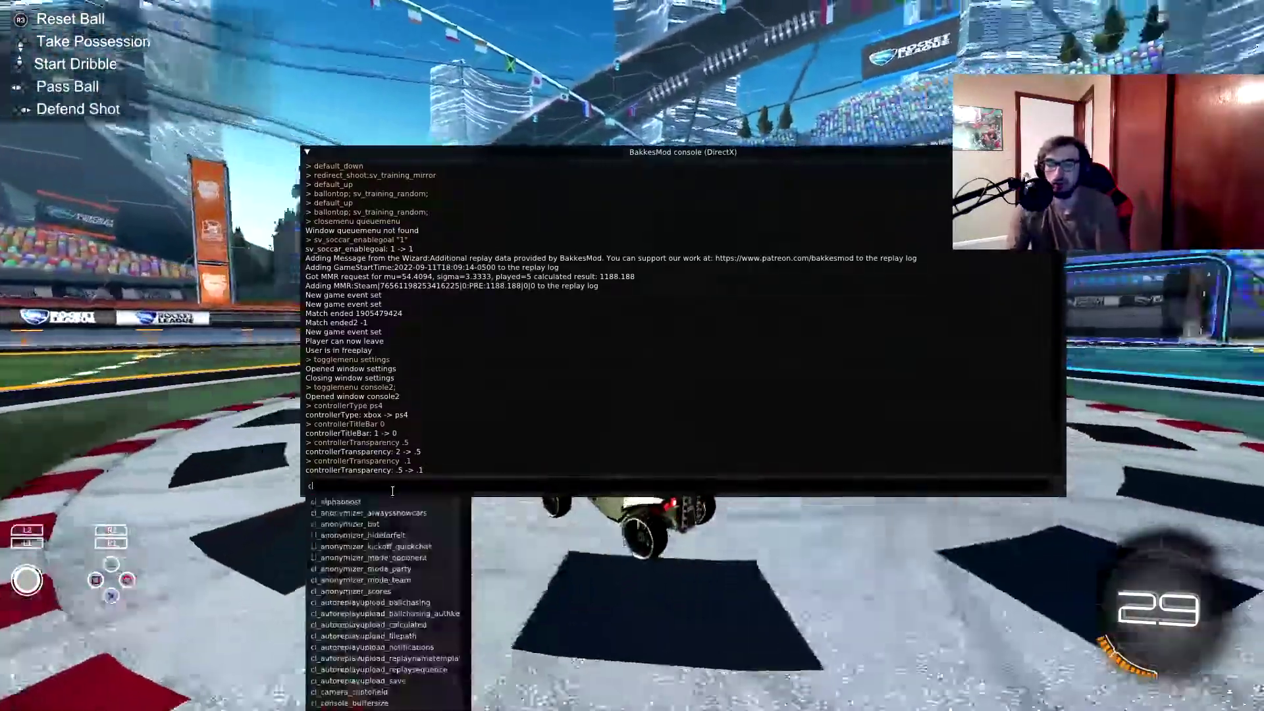
{"action": "type", "text": "llerSiz"}
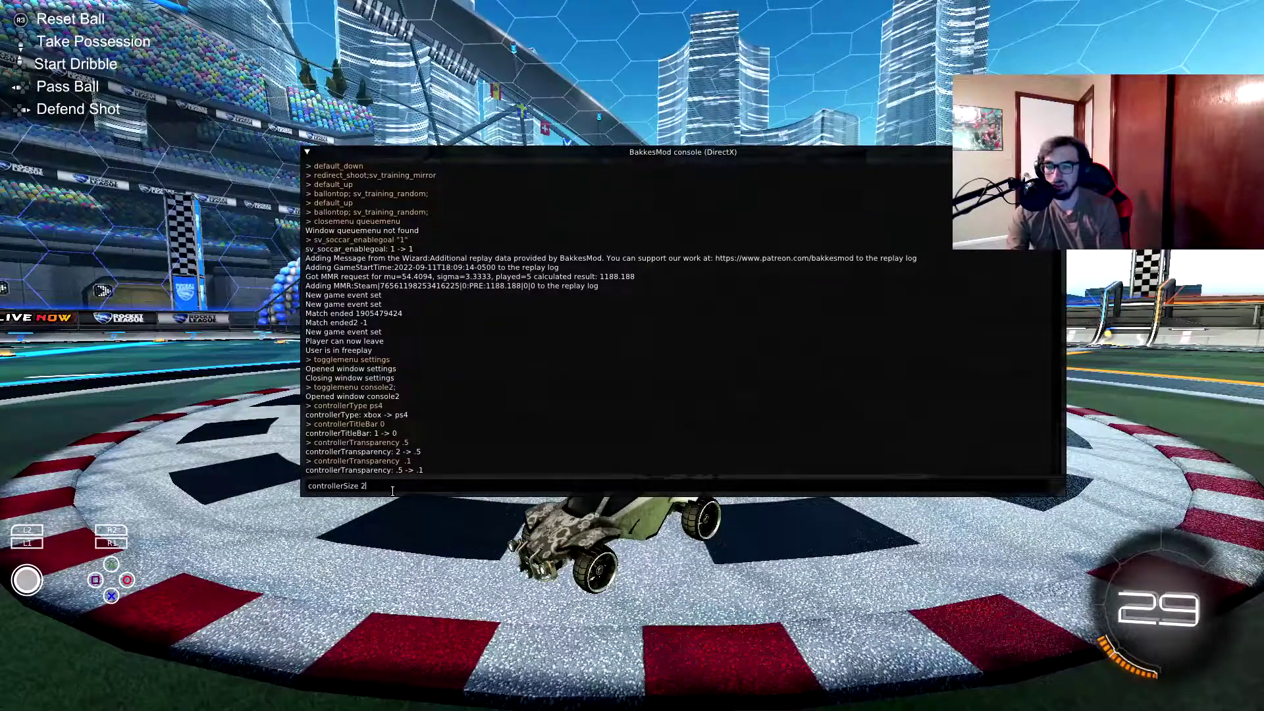
{"action": "type", "text": "e 2"}
{"action": "key", "text": "Return"}
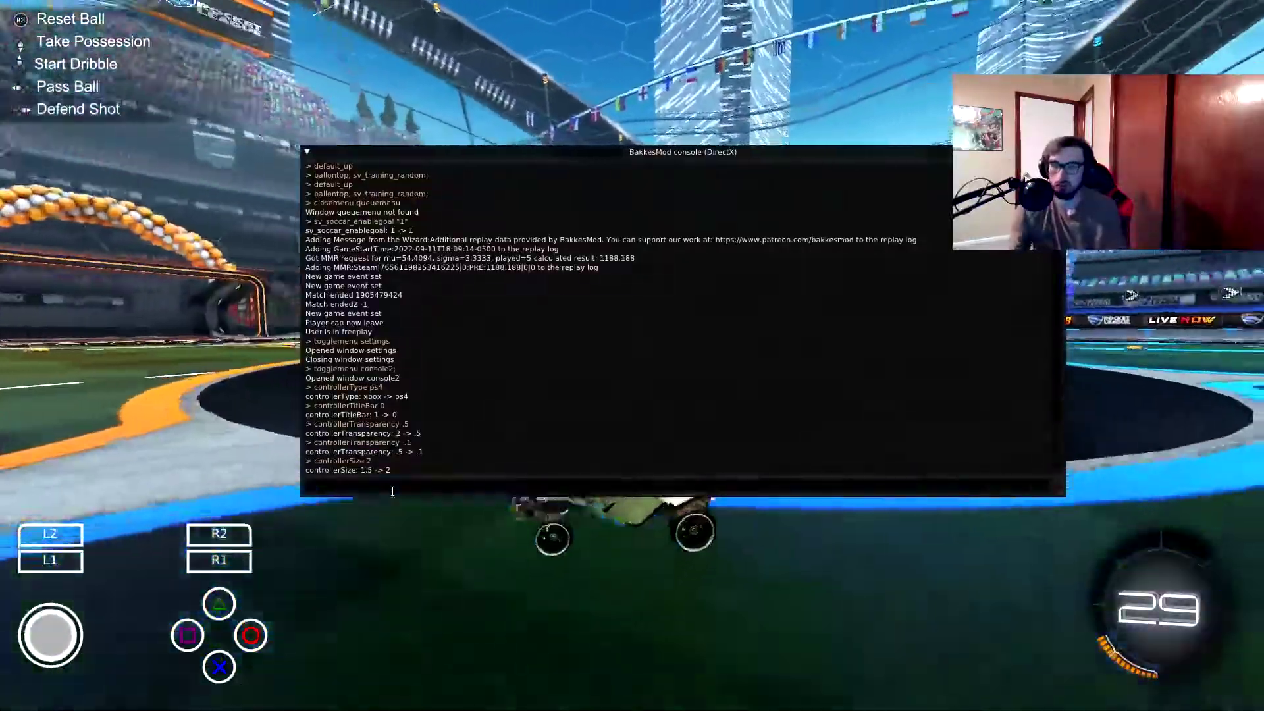
Step: Set the overlay's size to 1.5 with the command controllerSize 1.5 and close the console
{"action": "type", "text": "controller"}
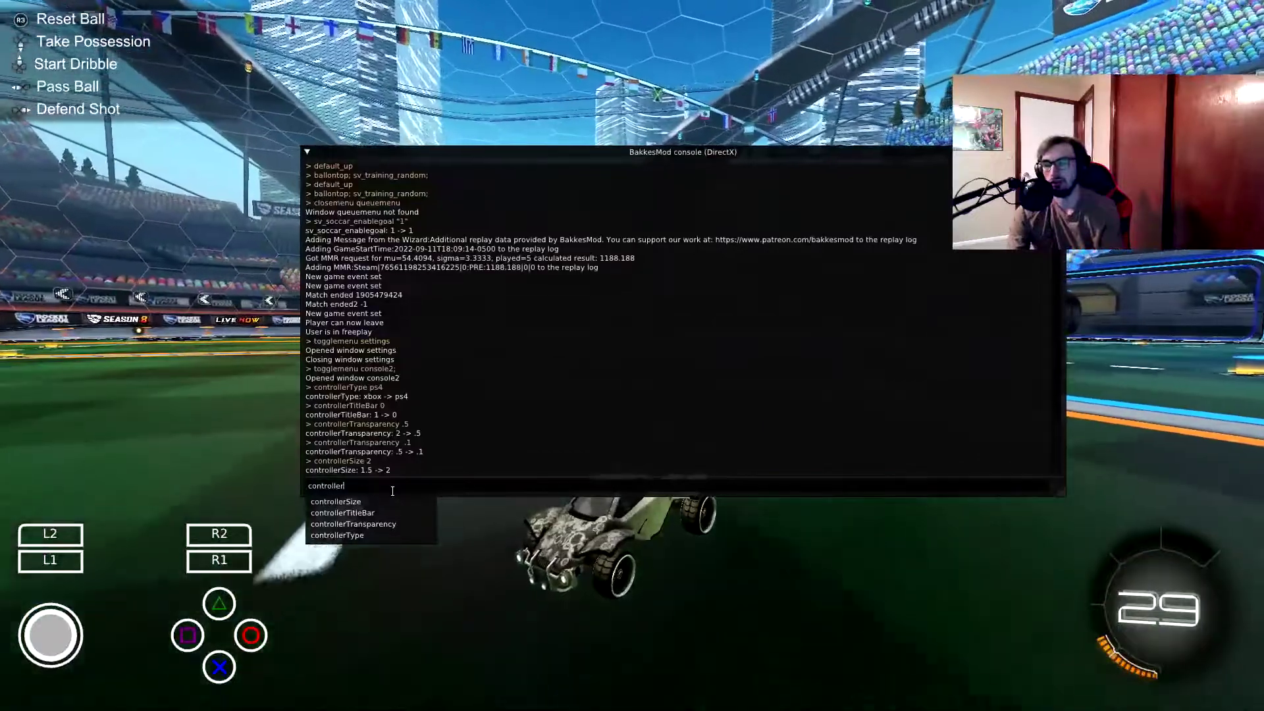
{"action": "key", "text": "Tab"}
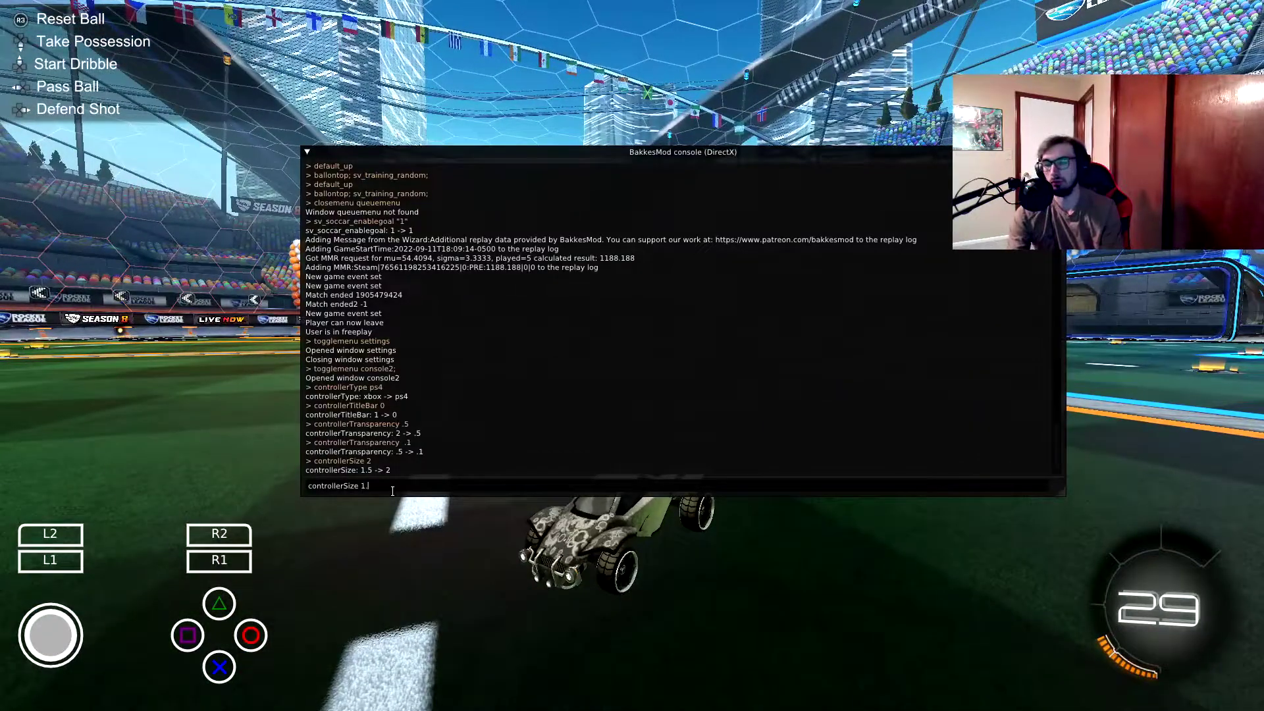
{"action": "key", "text": "Return"}
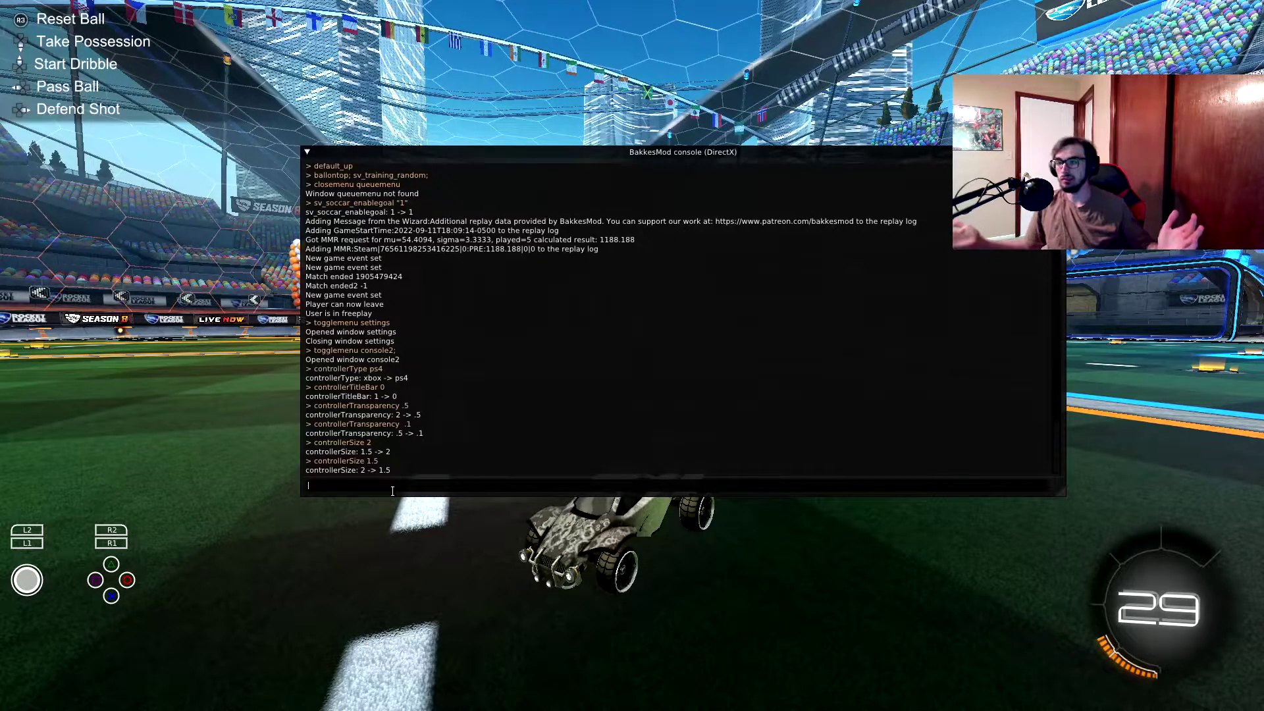
{"action": "key", "text": "F6"}
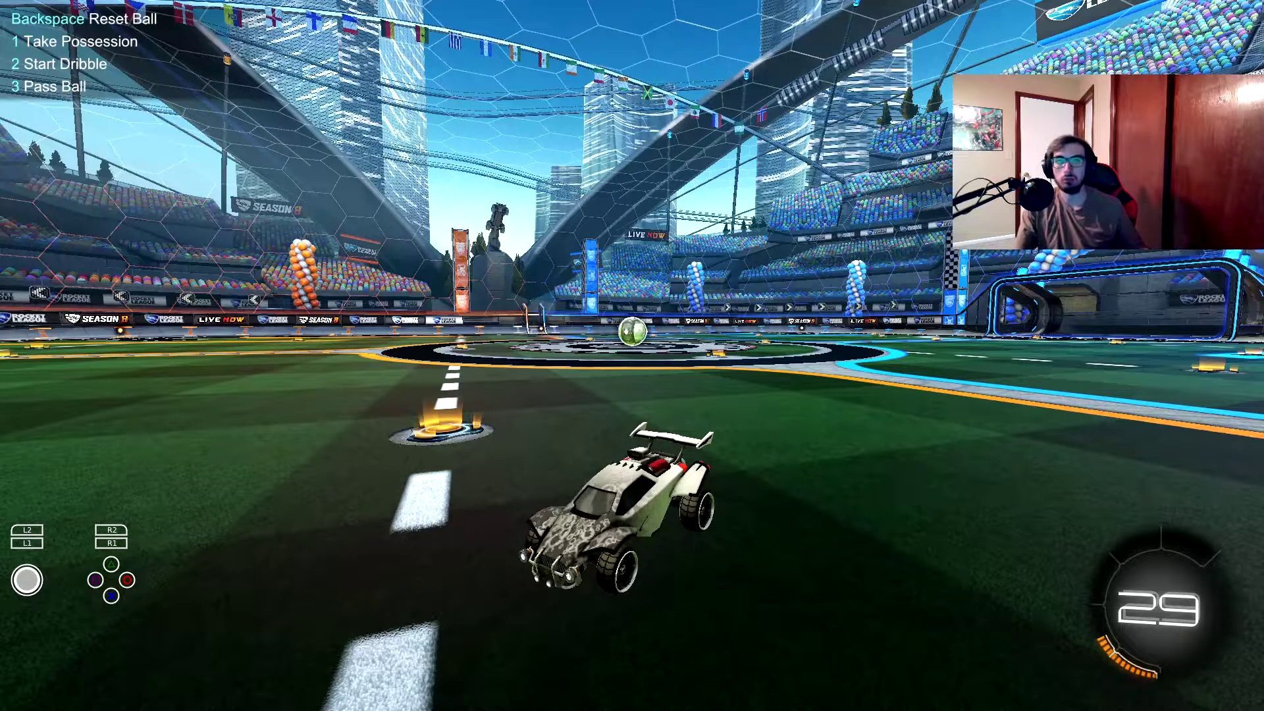
Step: Pause the free play session and choose Exit to Main Menu
{"action": "key", "text": "Escape"}
{"action": "key", "text": "Down"}
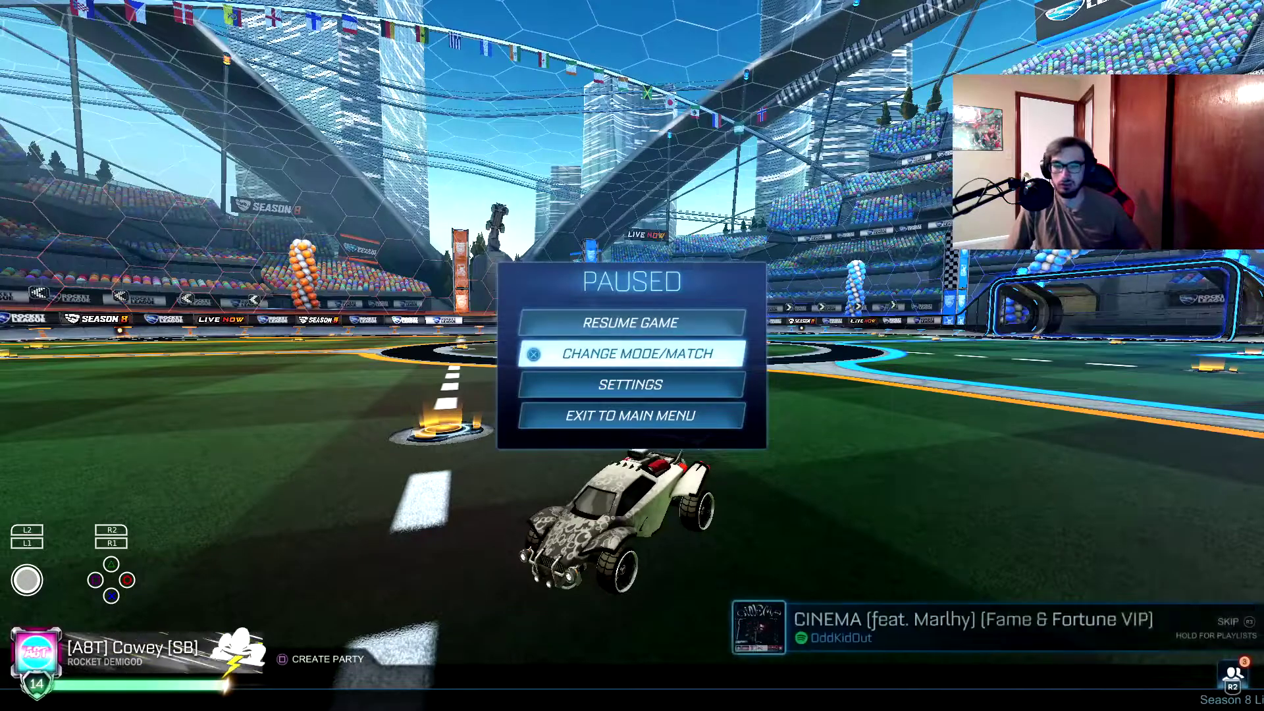
{"action": "key", "text": "Down"}
{"action": "key", "text": "Down"}
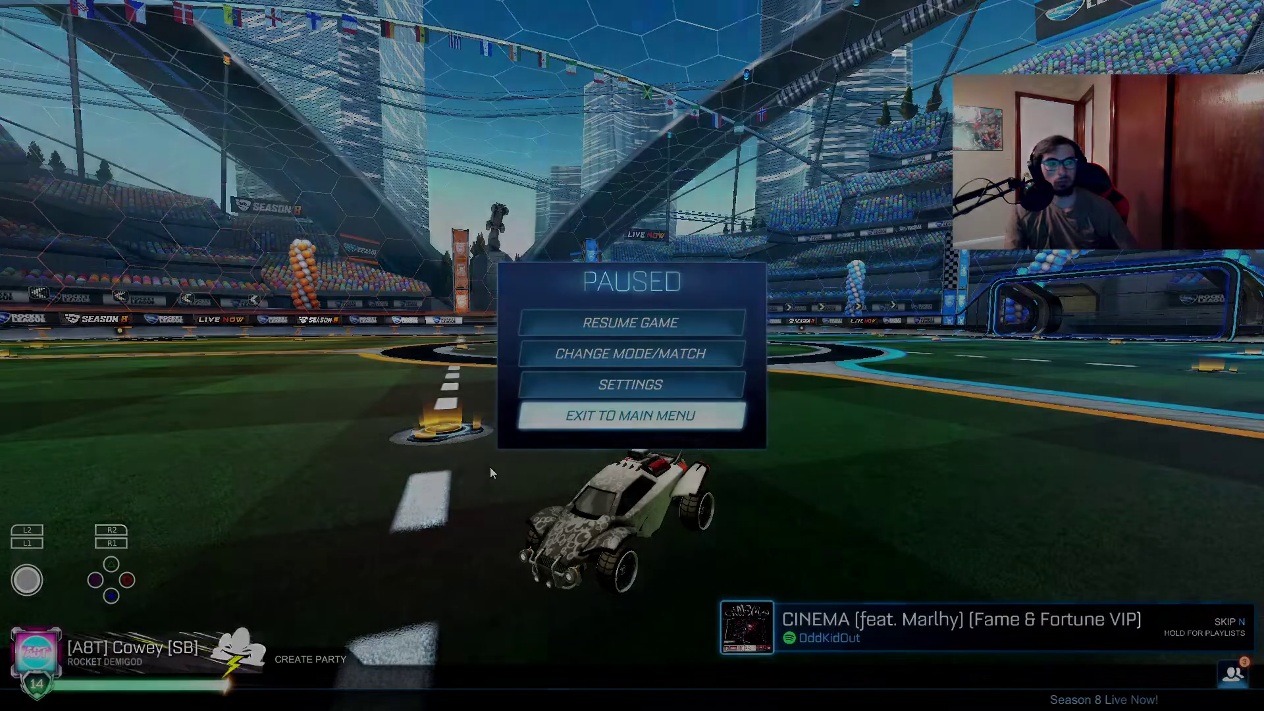